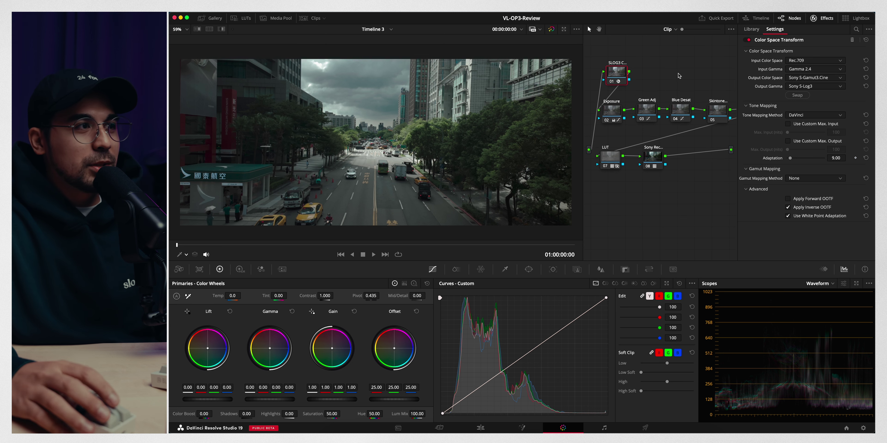
# Enable the final Sony Rec.709 node in the node tree
pyautogui.moveTo(621, 73); pyautogui.dragTo(619, 73)
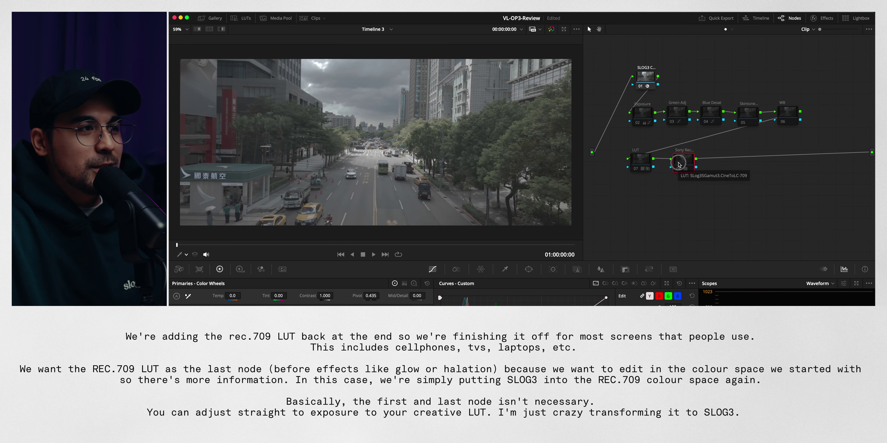
pyautogui.click(685, 167)
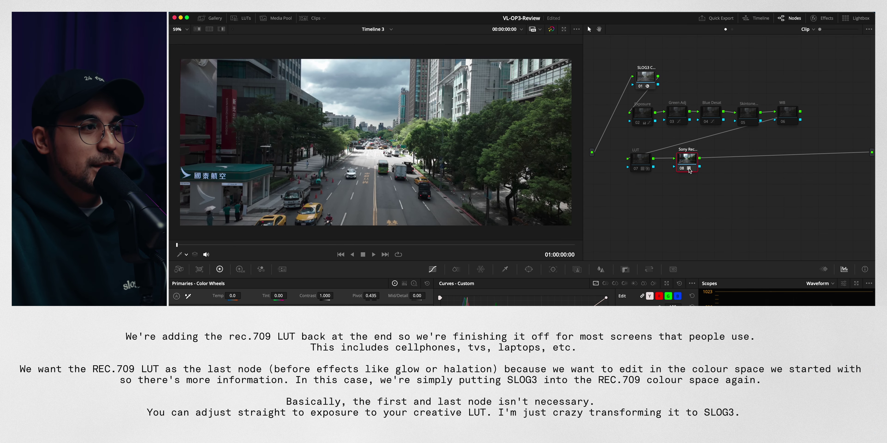
pyautogui.rightClick(690, 171)
pyautogui.click(614, 134)
# Look through the Sony LUT folder for the SLog3SGamut3.CineToLC-709 LUT used on the final node
pyautogui.click(245, 19)
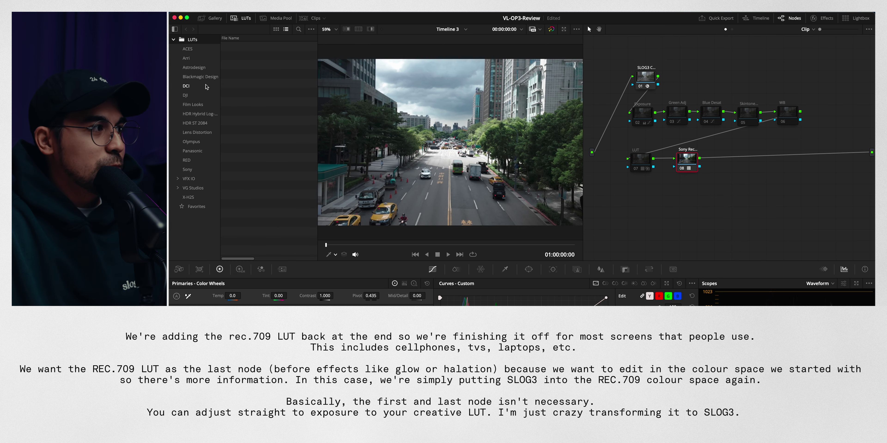
pyautogui.click(193, 169)
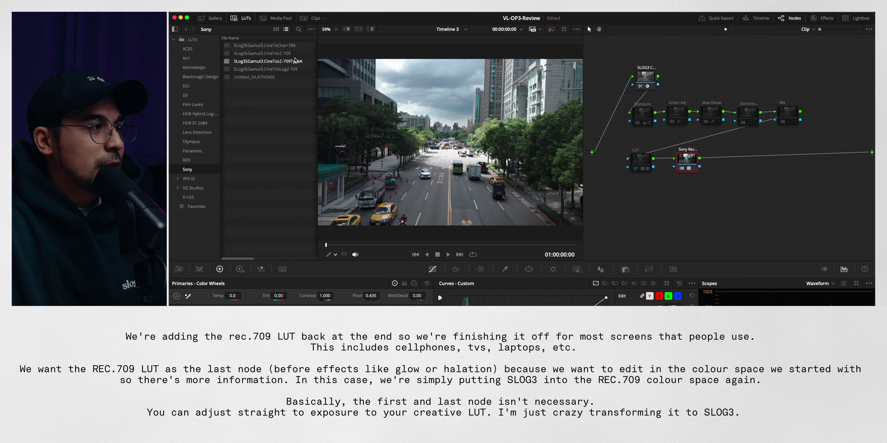
pyautogui.rightClick(693, 168)
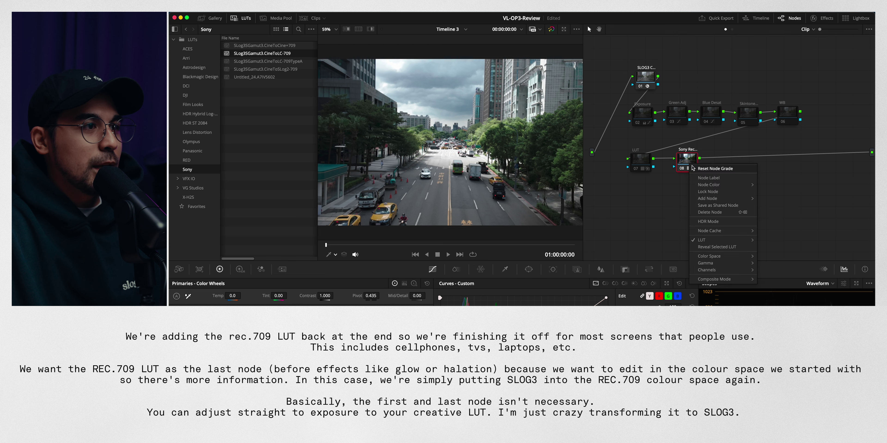
pyautogui.click(692, 167)
pyautogui.moveTo(265, 54); pyautogui.dragTo(458, 155)
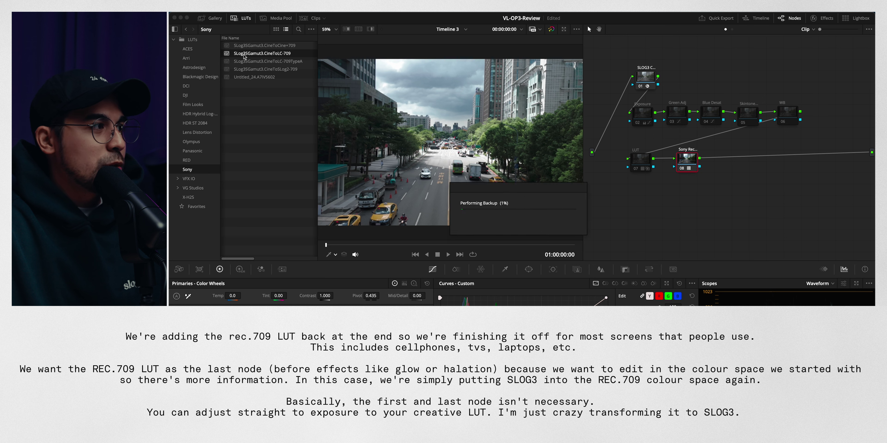
pyautogui.click(195, 41)
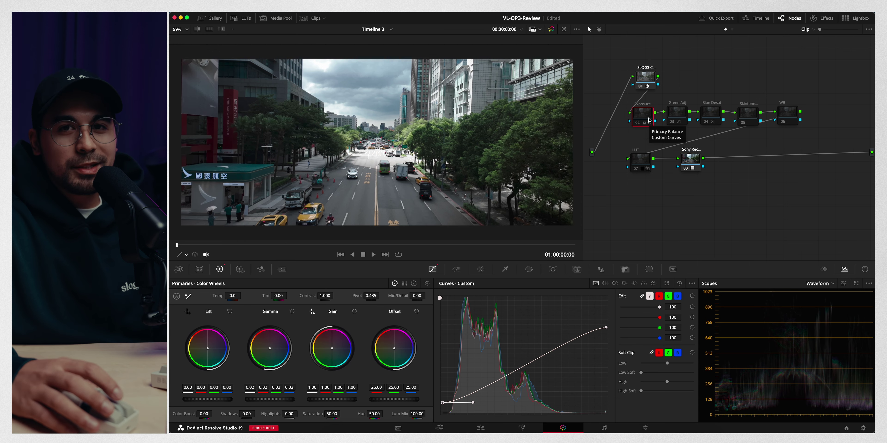
# Review the node tree in order through the Exposure, Green Adj, Blue Desat, Skintone, WB and LUT nodes
pyautogui.click(647, 121)
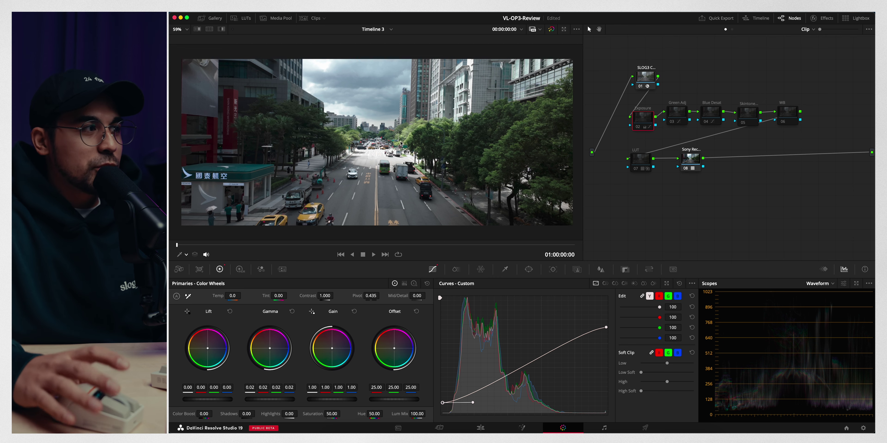
pyautogui.click(673, 117)
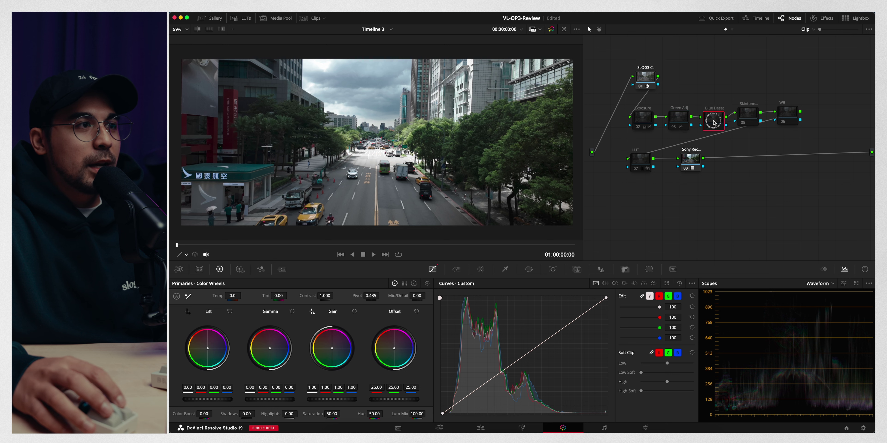
pyautogui.moveTo(673, 123); pyautogui.dragTo(680, 121)
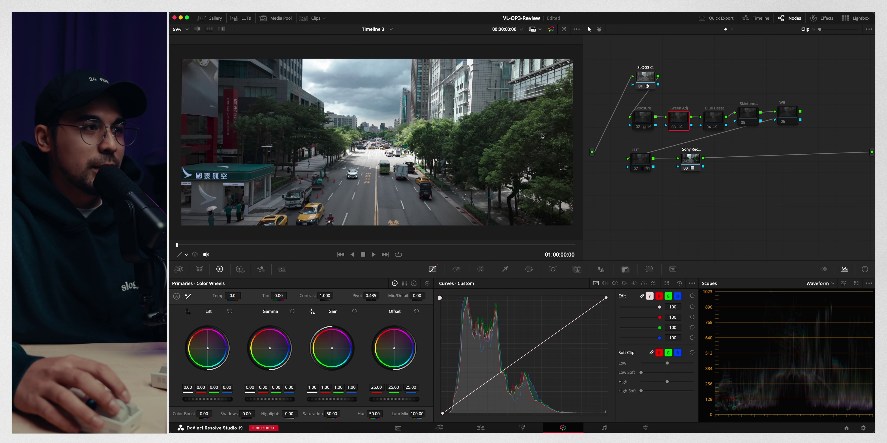
pyautogui.moveTo(745, 88); pyautogui.dragTo(799, 129)
pyautogui.moveTo(747, 115); pyautogui.dragTo(751, 119)
pyautogui.click(721, 120)
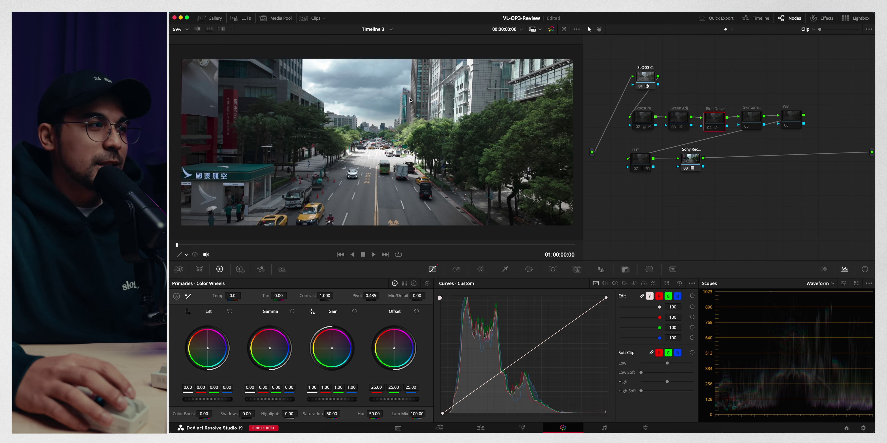
pyautogui.moveTo(758, 119); pyautogui.dragTo(761, 121)
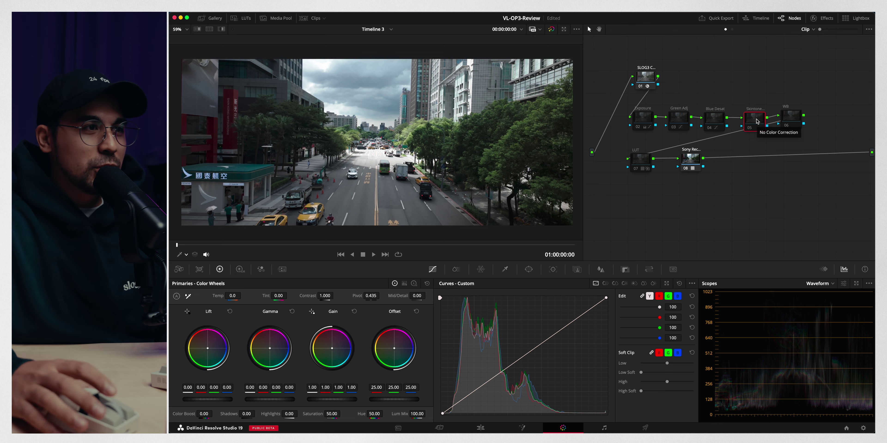
pyautogui.click(801, 118)
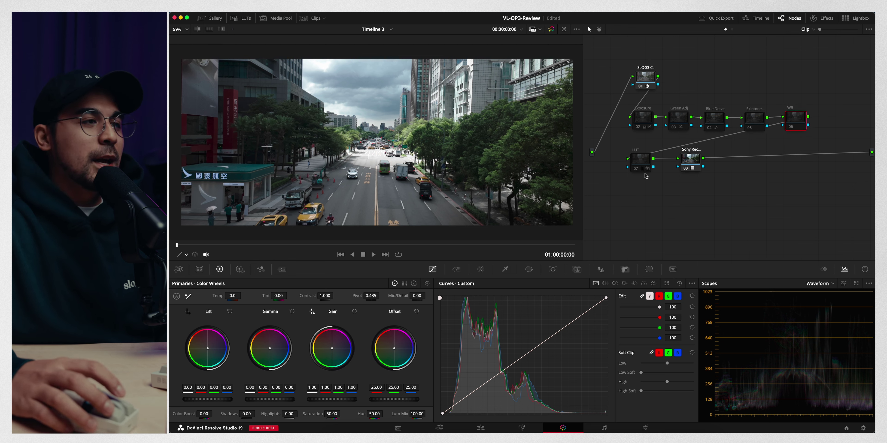
pyautogui.click(647, 159)
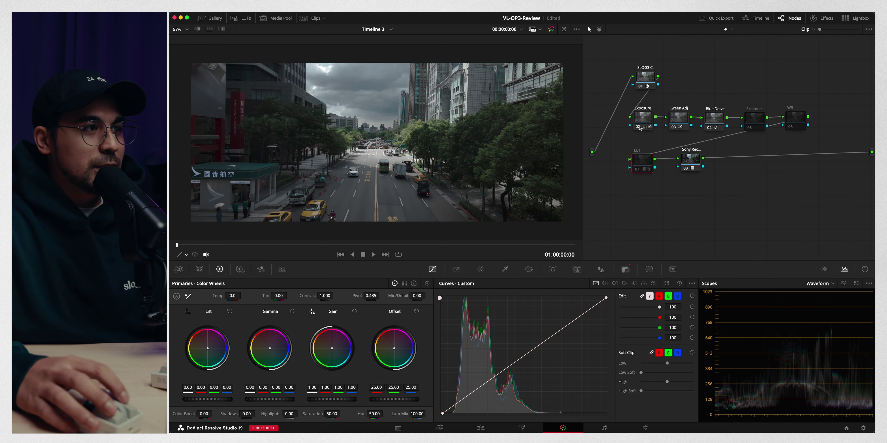
# Toggle the LUT and Exposure nodes to compare their effect and inspect the street image
pyautogui.hotkey('ctrl', 'd')
pyautogui.click(642, 117)
pyautogui.hotkey('ctrl', 'd')
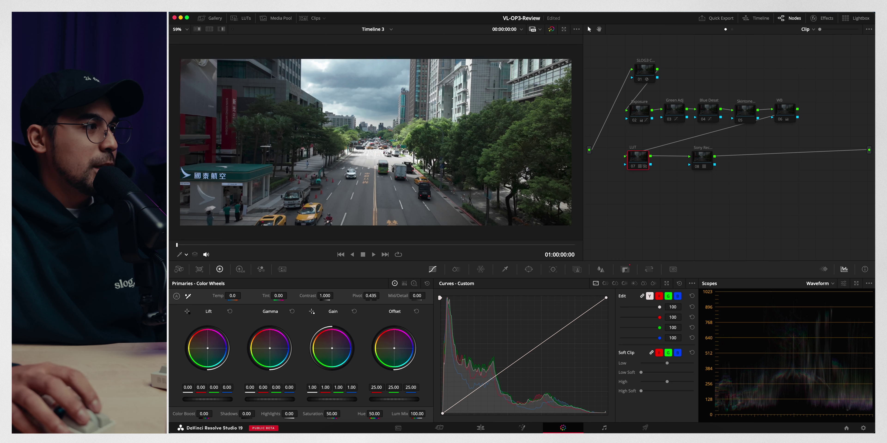
pyautogui.click(372, 150)
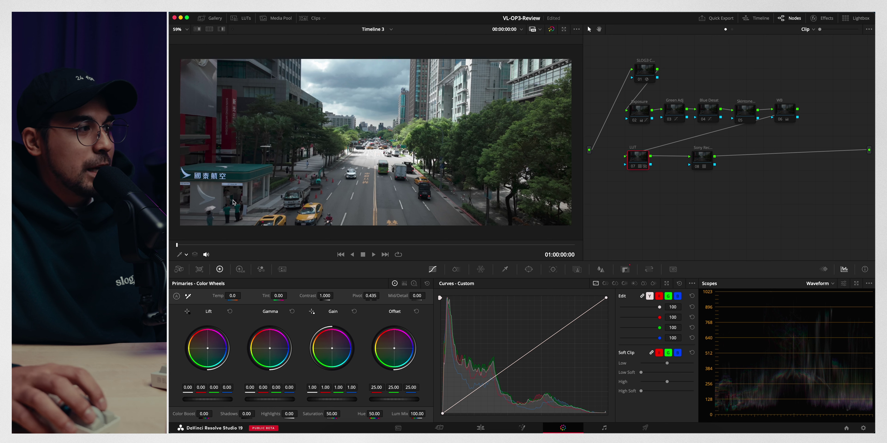
pyautogui.click(253, 129)
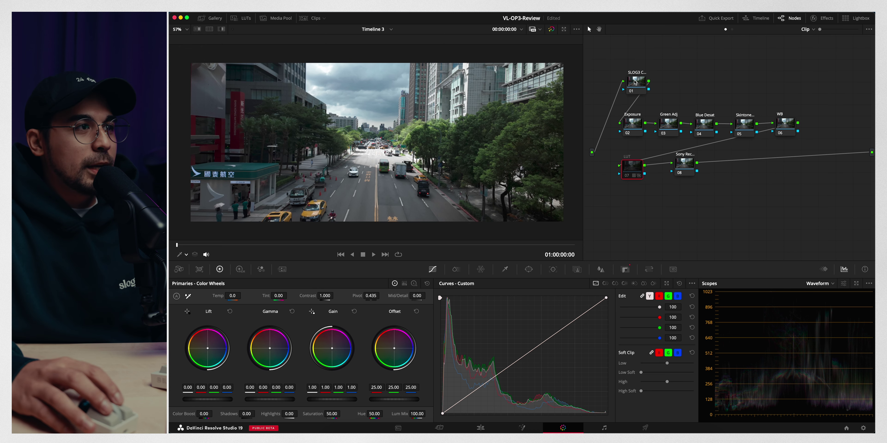
# Find the Color Space Transform effect by searching for "color" and apply it to the first SLOG3 node
pyautogui.click(635, 87)
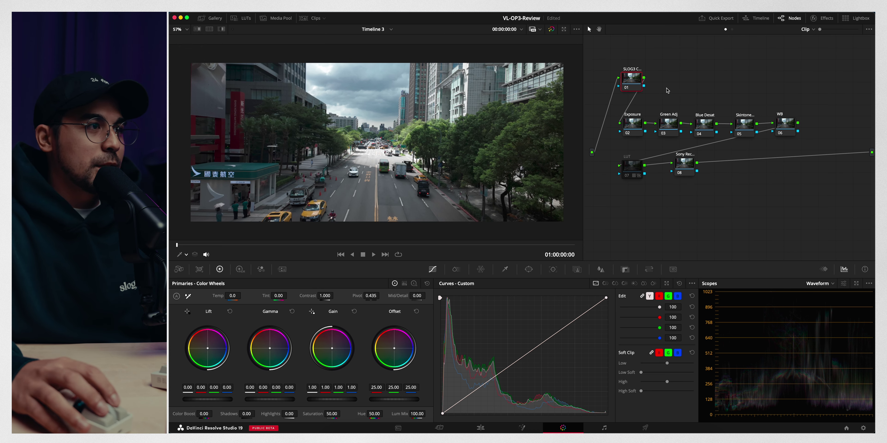
pyautogui.moveTo(633, 82); pyautogui.dragTo(637, 83)
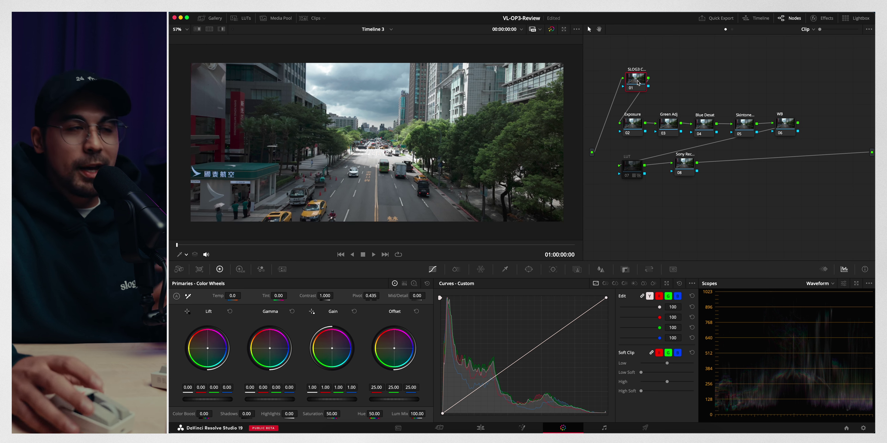
pyautogui.click(823, 18)
pyautogui.click(856, 29)
pyautogui.write('c')
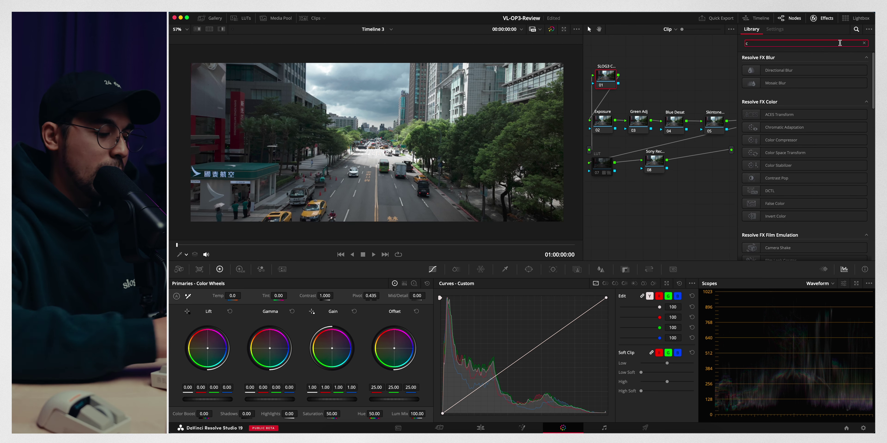
pyautogui.write('olor')
pyautogui.moveTo(784, 82); pyautogui.dragTo(606, 84)
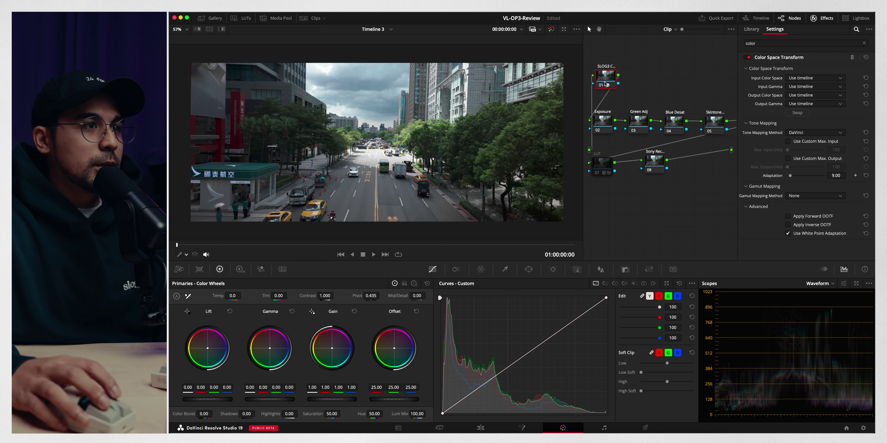
# Set the transform's input color space to Rec.709 and its input gamma to Gamma 2.4
pyautogui.click(803, 78)
pyautogui.scroll(-10, 804, 96)
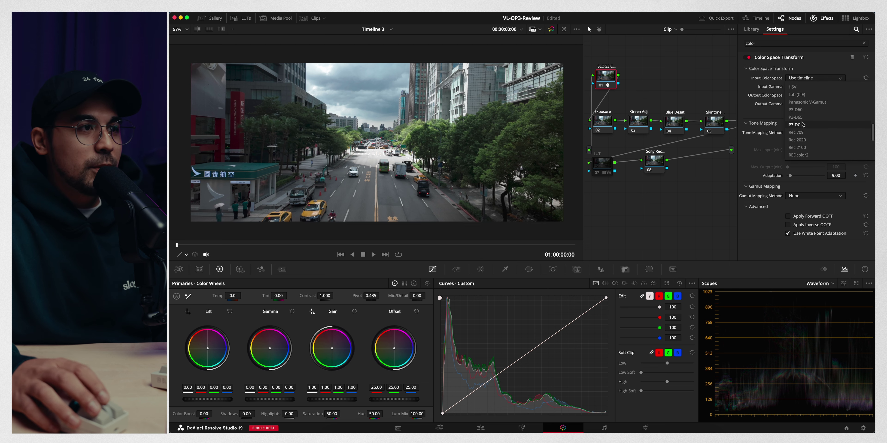
pyautogui.click(803, 96)
pyautogui.click(803, 87)
pyautogui.scroll(-3, 809, 130)
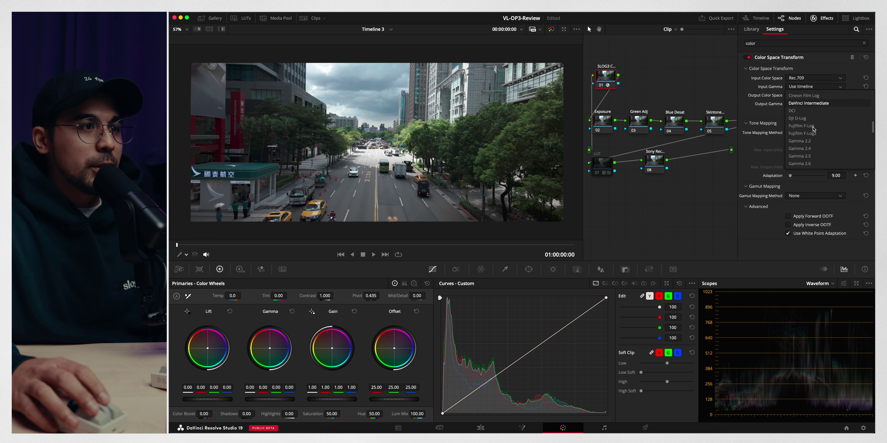
pyautogui.click(815, 114)
# Set the transform's output color space to Sony S-Gamut3.Cine and its output gamma to Sony S-Log3
pyautogui.click(806, 96)
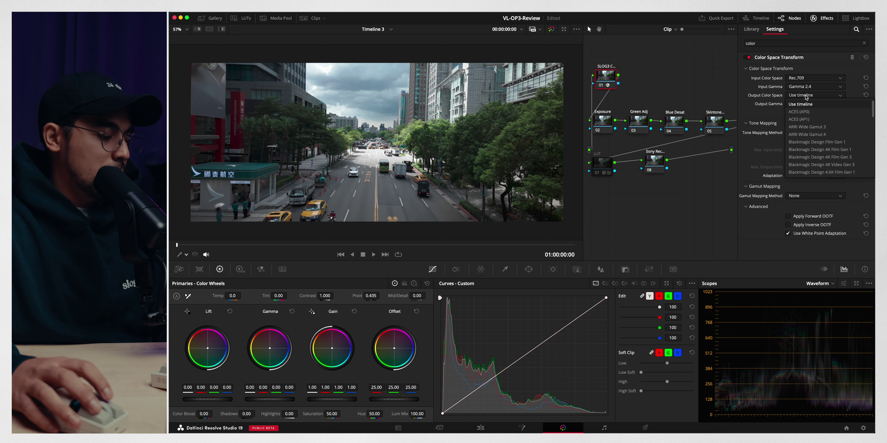
pyautogui.scroll(-3, 816, 138)
pyautogui.click(826, 151)
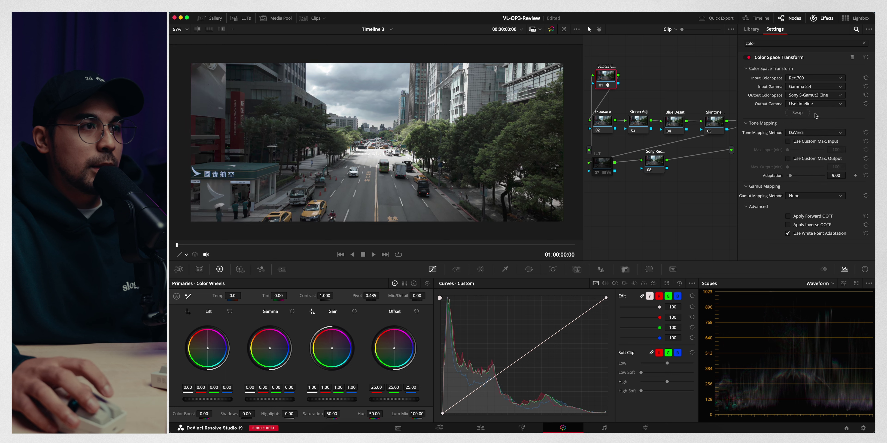
pyautogui.click(815, 105)
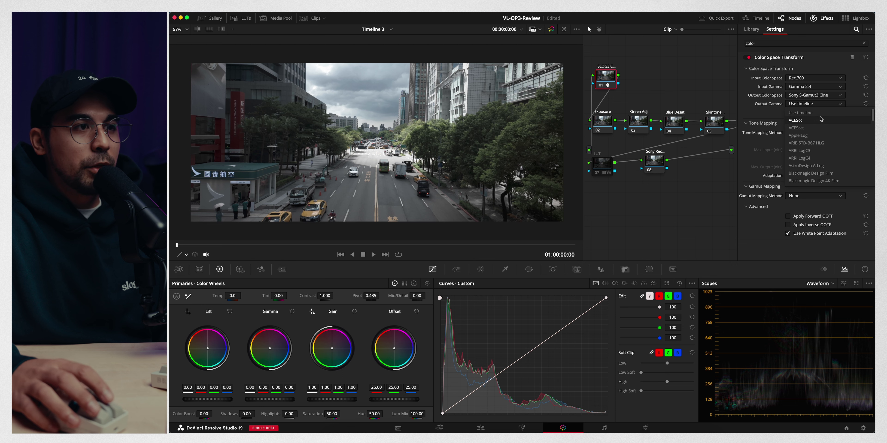
pyautogui.scroll(-3, 820, 144)
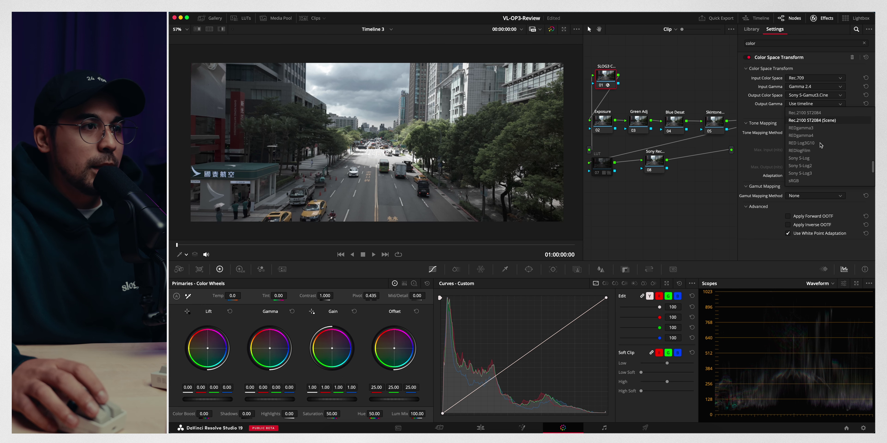
pyautogui.click(811, 174)
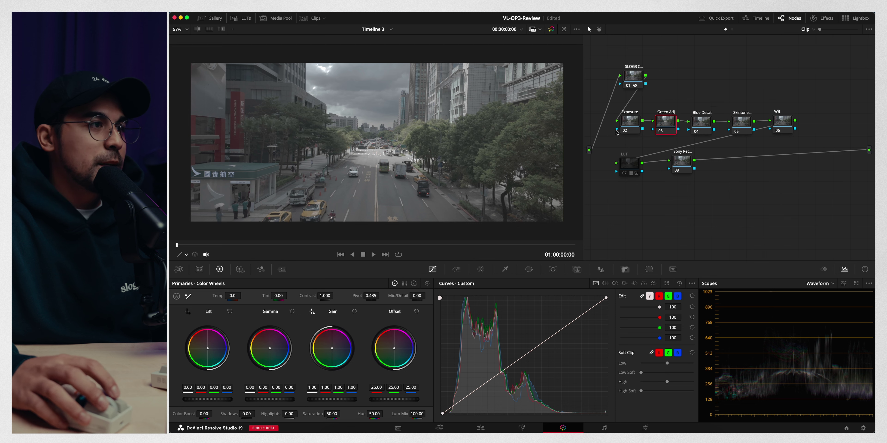
# Apply the Sony SLog3SGamut3.CineToLC-709 LUT to the final Sony Rec.709 node, then close the LUT browser
pyautogui.moveTo(632, 79); pyautogui.dragTo(629, 83)
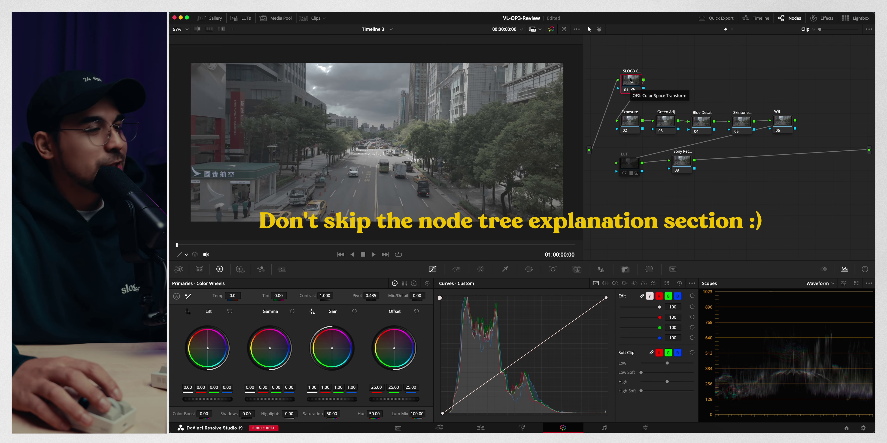
pyautogui.click(635, 124)
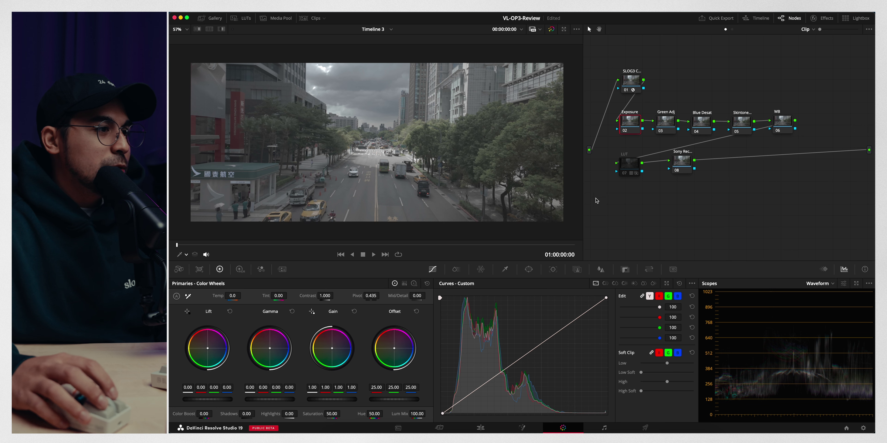
pyautogui.moveTo(681, 161); pyautogui.dragTo(684, 165)
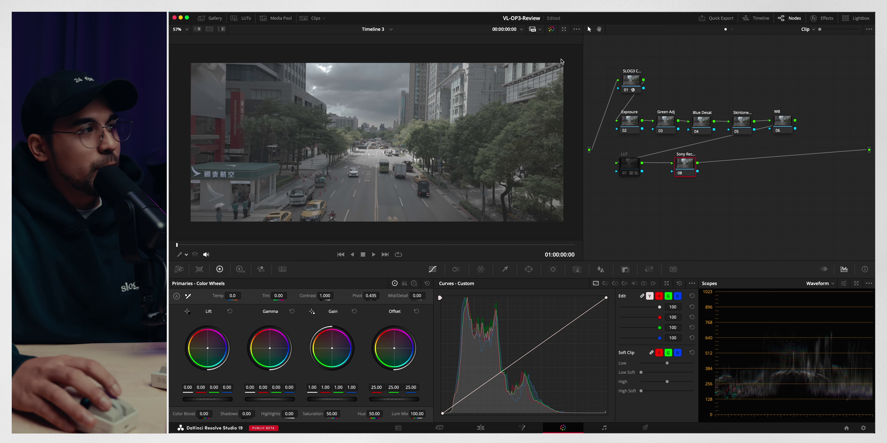
pyautogui.click(244, 18)
pyautogui.click(272, 55)
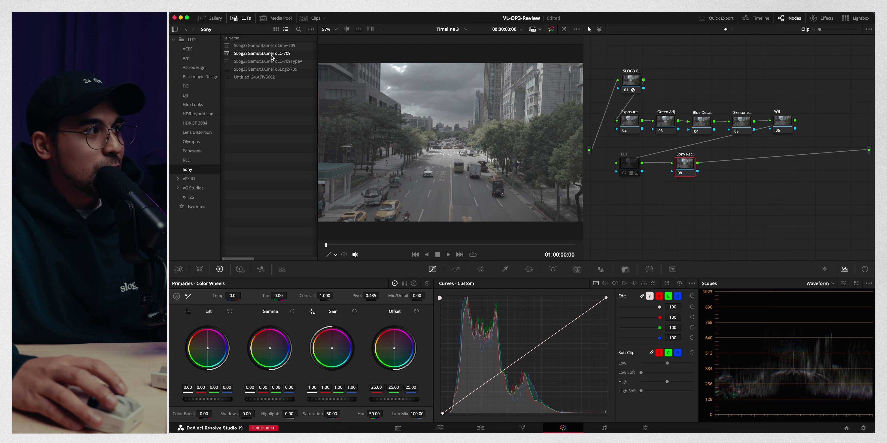
pyautogui.moveTo(272, 58); pyautogui.dragTo(703, 171)
pyautogui.moveTo(629, 166); pyautogui.dragTo(633, 166)
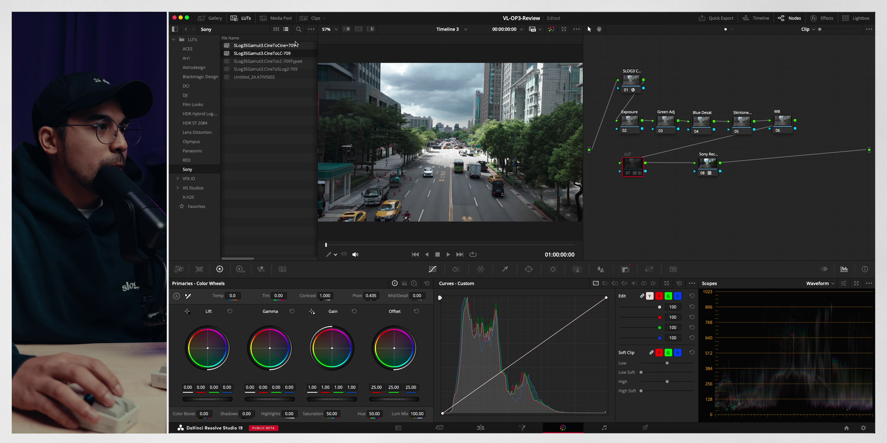
pyautogui.click(241, 18)
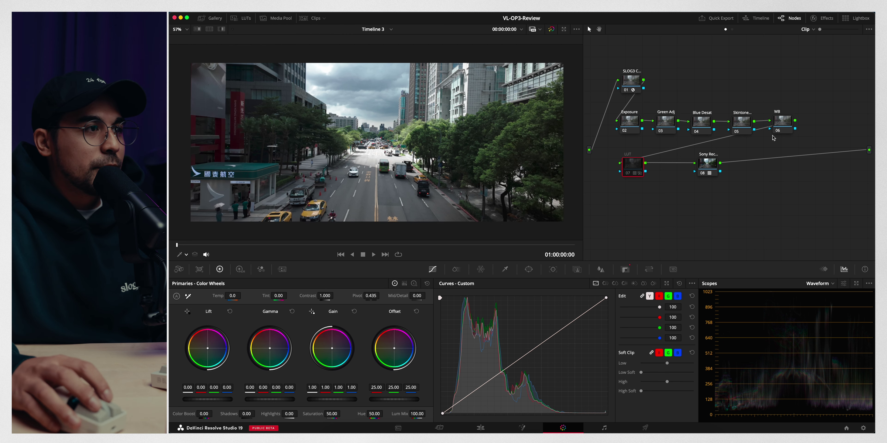
# Brighten the waveform scope for the Exposure node and enable Editable Splines for the custom curve
pyautogui.click(630, 121)
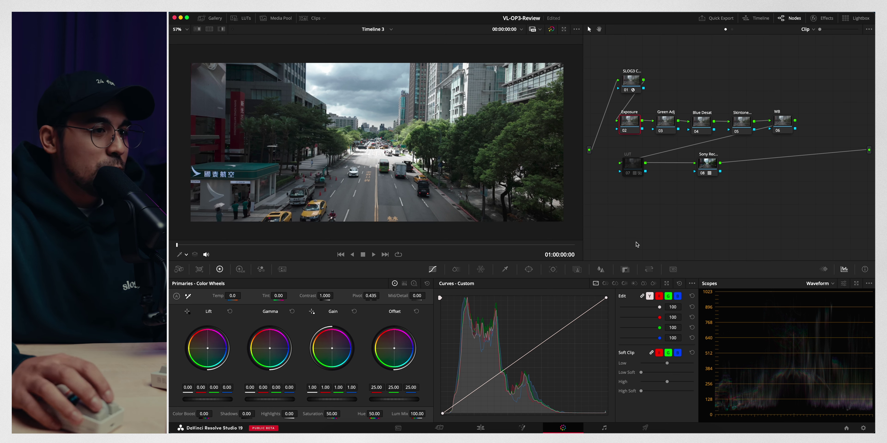
pyautogui.click(844, 284)
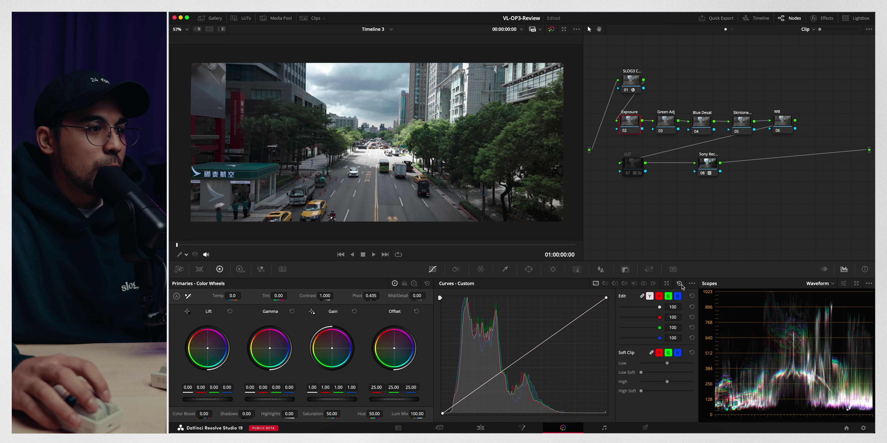
pyautogui.click(692, 284)
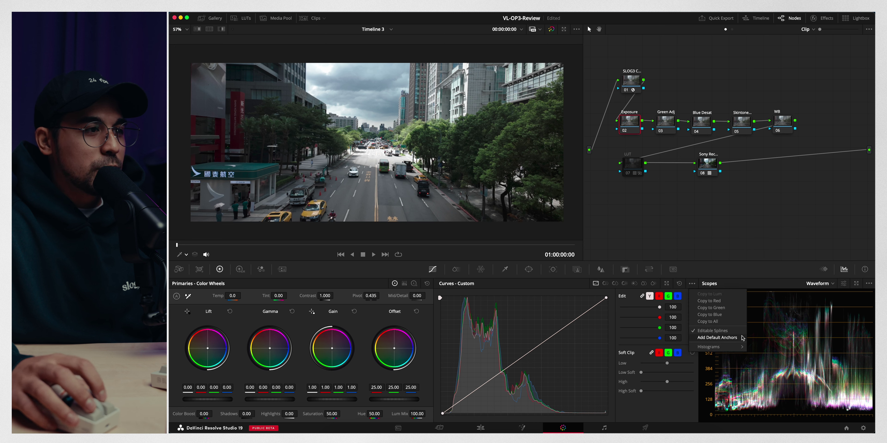
pyautogui.click(734, 333)
pyautogui.click(691, 284)
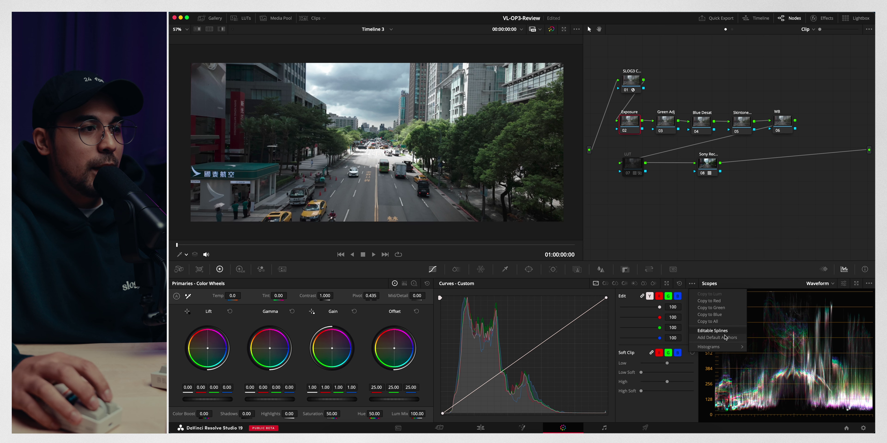
pyautogui.click(723, 338)
pyautogui.moveTo(606, 299); pyautogui.dragTo(607, 322)
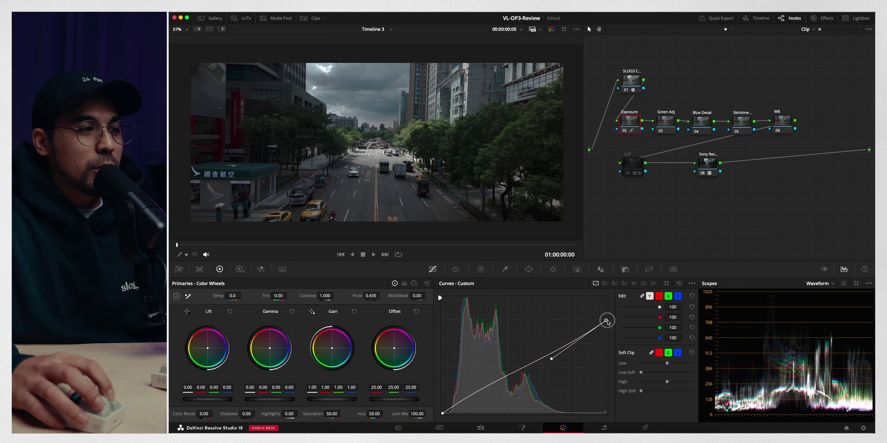
pyautogui.moveTo(551, 359); pyautogui.dragTo(562, 324)
pyautogui.press('super+z')
pyautogui.press('super+z')
pyautogui.press('super+z')
# Lower the Exposure curve's white point, lift its black point slightly, and set the end handles horizontal
pyautogui.moveTo(606, 324); pyautogui.dragTo(603, 334)
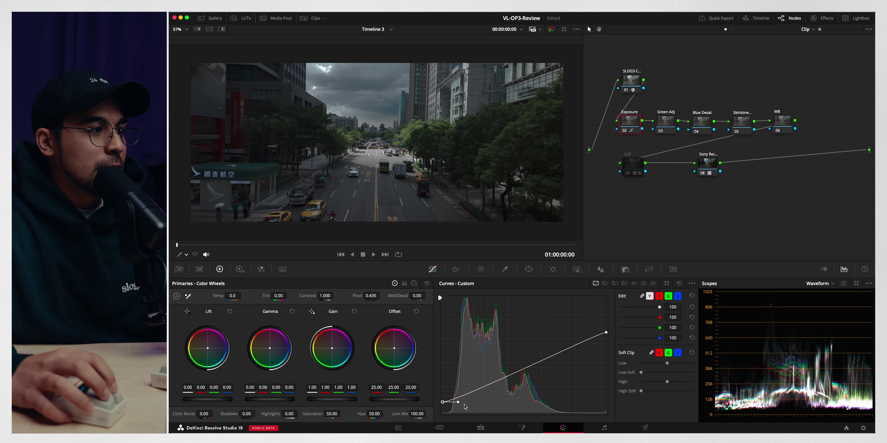
pyautogui.moveTo(444, 408); pyautogui.dragTo(462, 402)
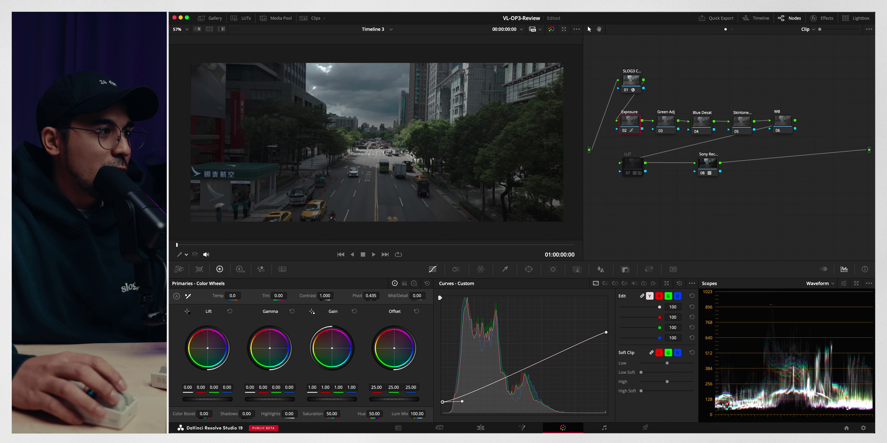
pyautogui.click(598, 333)
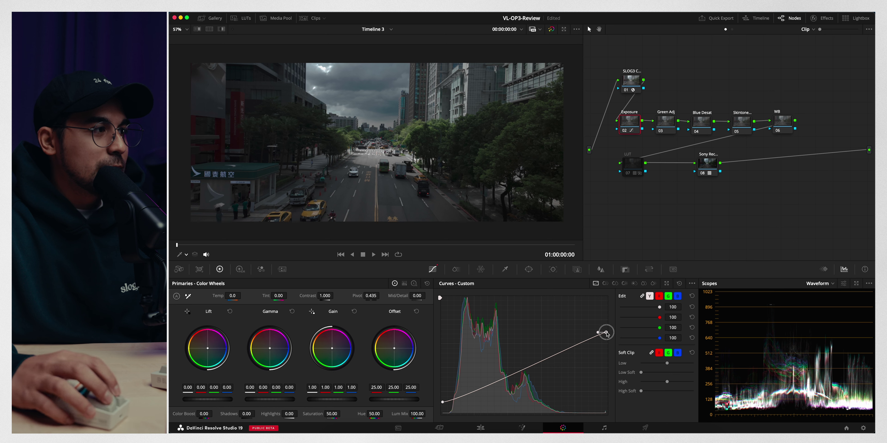
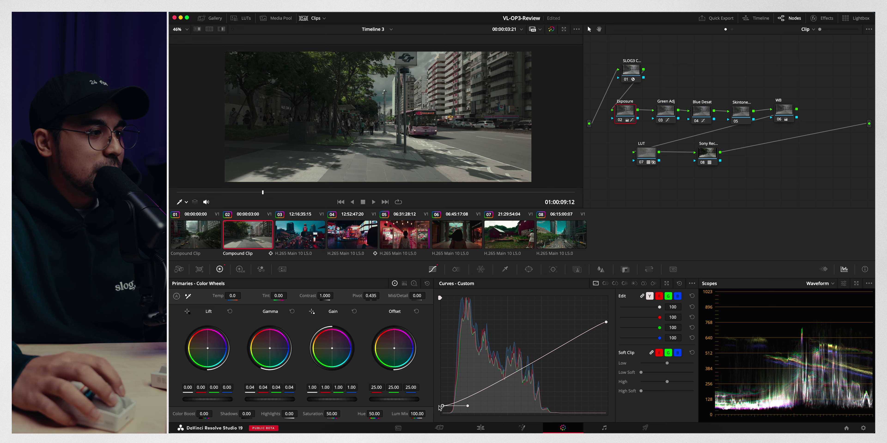
# Fine-tune the black point of clip 02's Exposure curve, lowering it slightly, and play the clip back to check it
pyautogui.moveTo(442, 406); pyautogui.dragTo(443, 403)
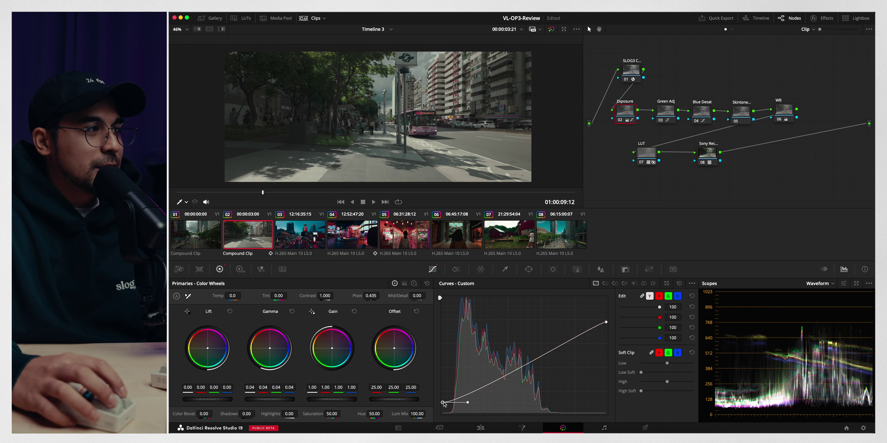
pyautogui.moveTo(442, 404); pyautogui.dragTo(441, 409)
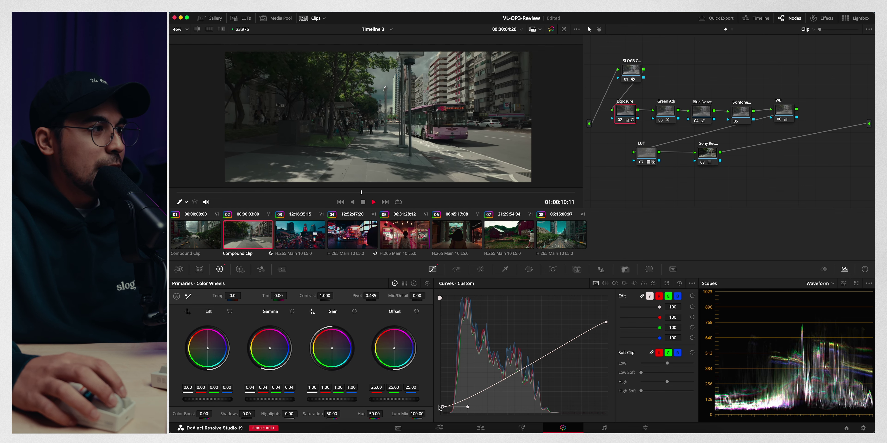
pyautogui.press('space')
pyautogui.press('Home')
pyautogui.press('space')
# Disable the Blue Desat and WB nodes on clip 02 and preview the frame full screen
pyautogui.click(784, 116)
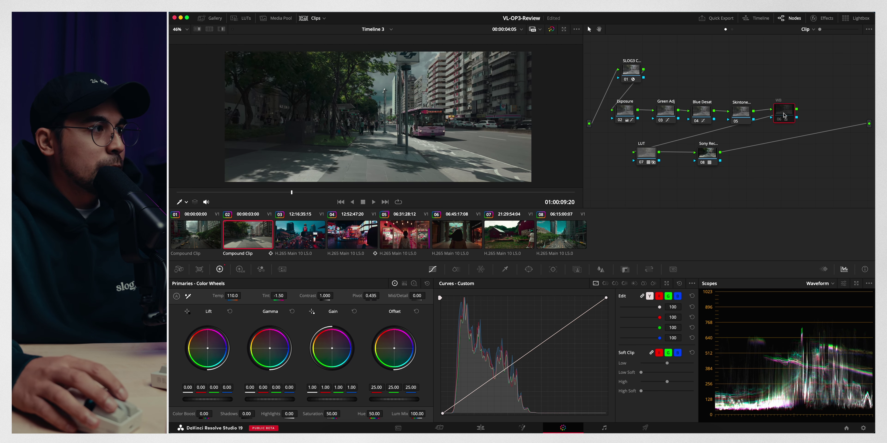
pyautogui.click(704, 113)
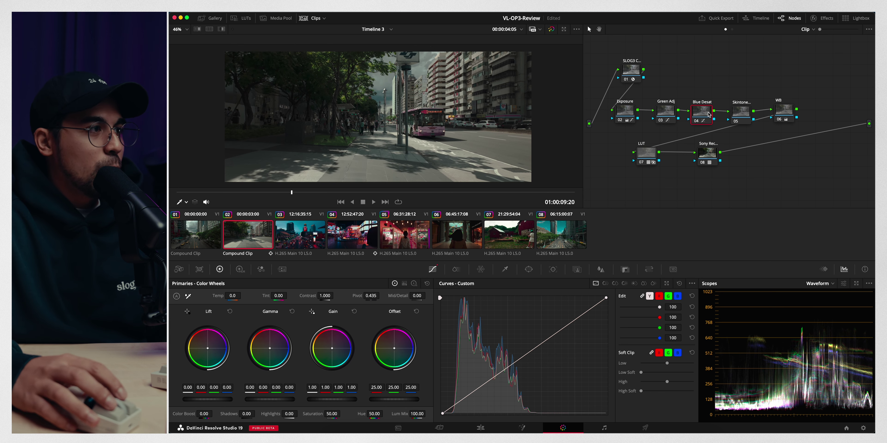
pyautogui.press('super+d')
pyautogui.click(776, 119)
pyautogui.press('super+d')
pyautogui.press('p')
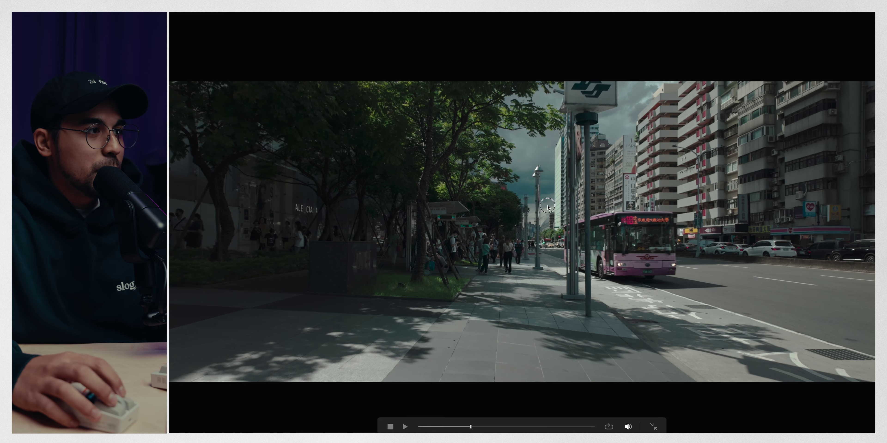
pyautogui.press('p')
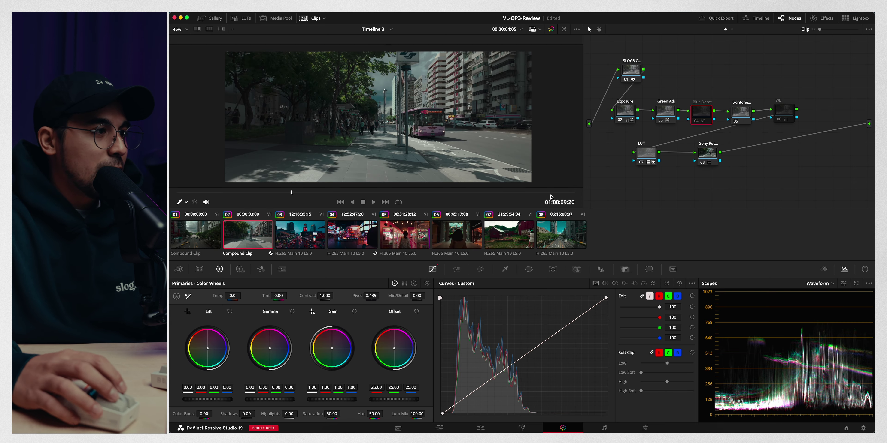
# Check the grade of clip 08, and disable the LUT node on clip 03
pyautogui.click(565, 242)
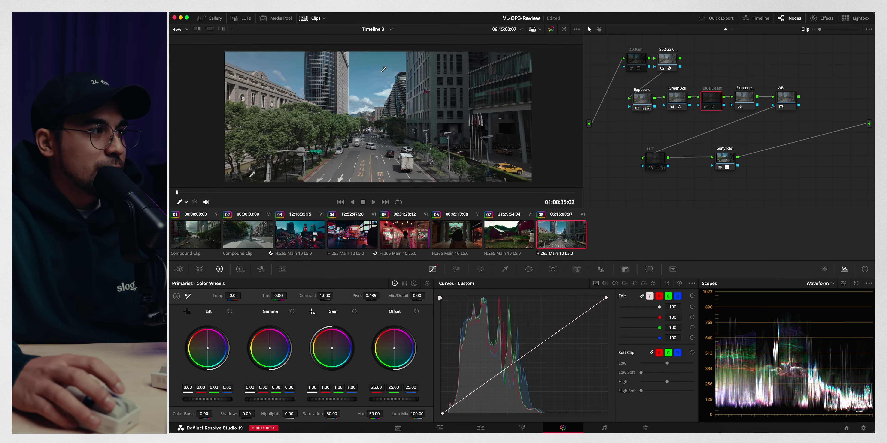
pyautogui.hotkey('ctrl', 'd')
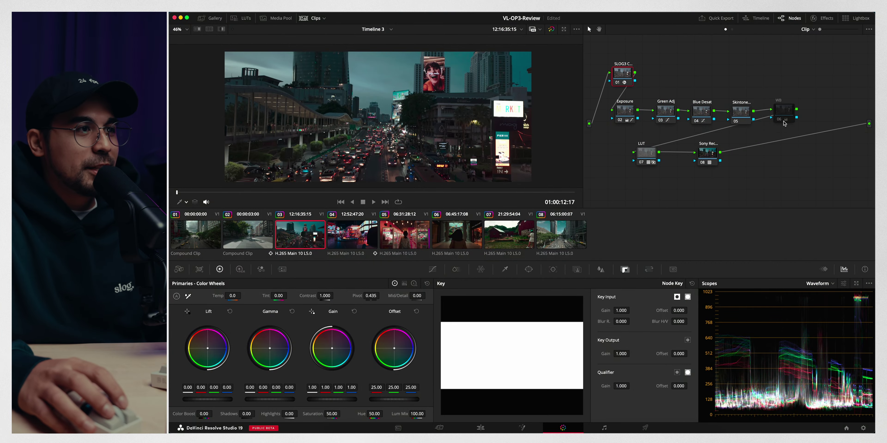
pyautogui.click(784, 121)
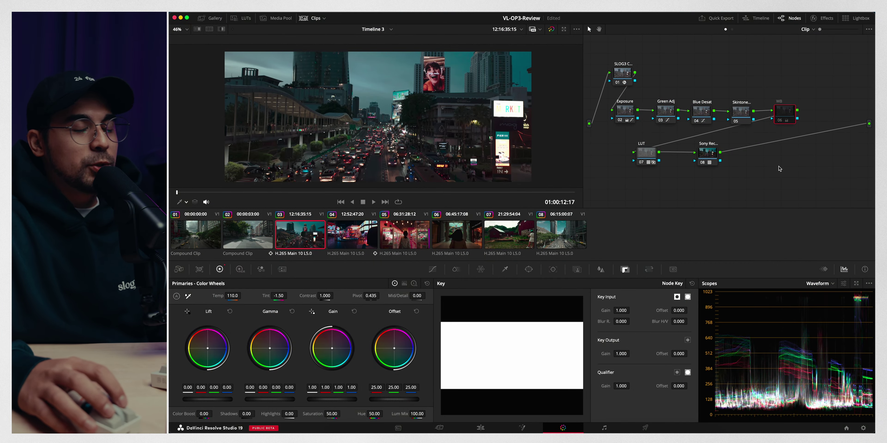
pyautogui.moveTo(720, 149); pyautogui.dragTo(708, 158)
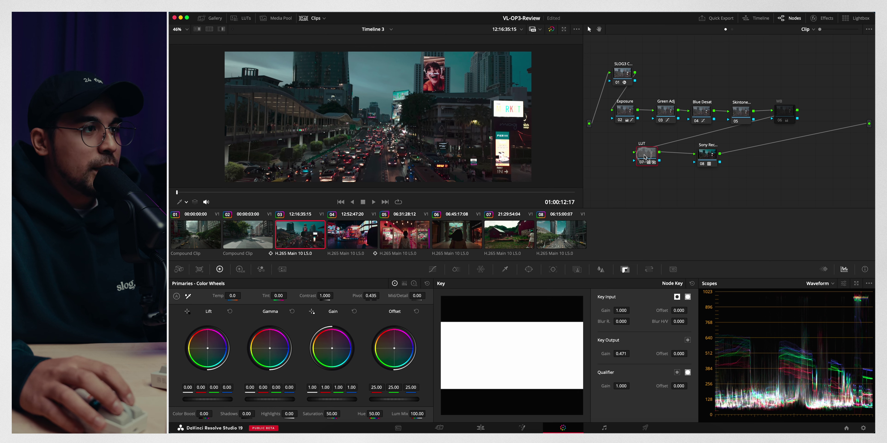
pyautogui.click(711, 164)
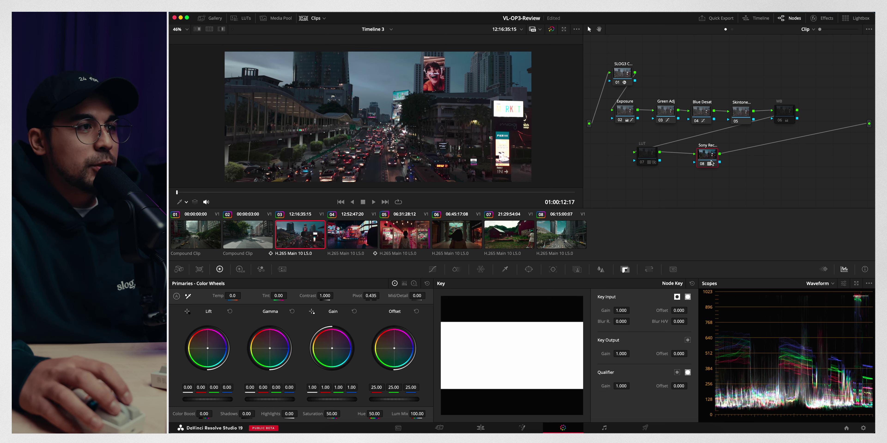
pyautogui.click(650, 155)
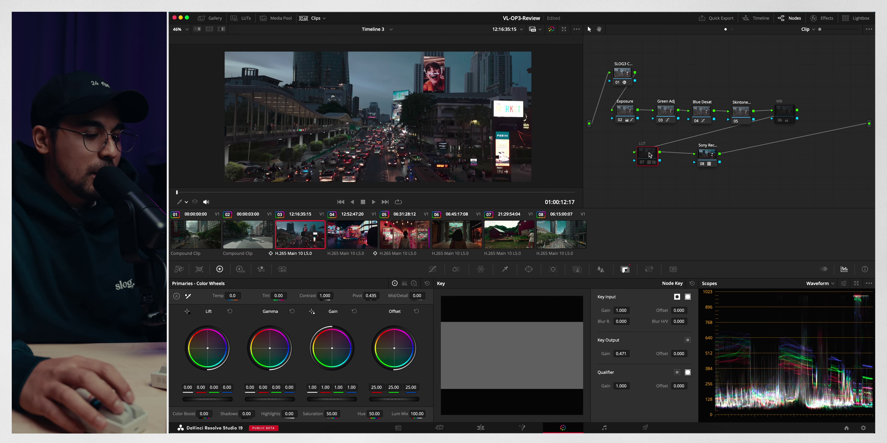
# Replace the Sony Rec.709 node's LUT on clip 03 with 08 Luna Blue_Conv from the Sunset Film conversion LUTs
pyautogui.moveTo(720, 161); pyautogui.dragTo(705, 164)
pyautogui.rightClick(717, 155)
pyautogui.click(731, 156)
pyautogui.click(243, 18)
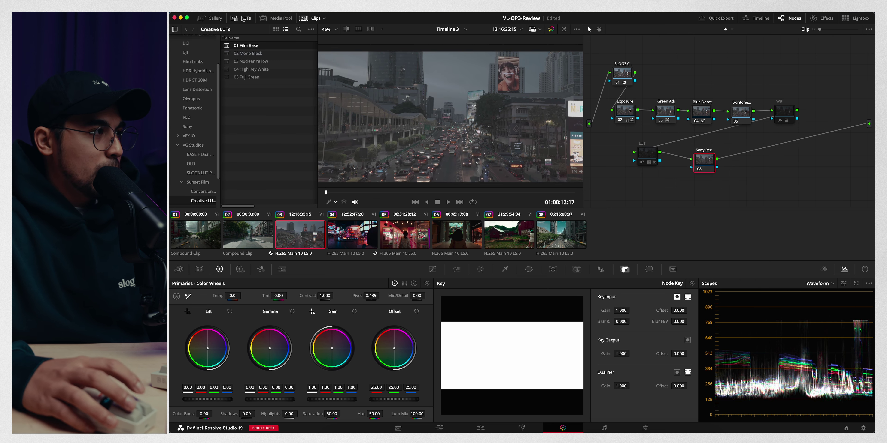
pyautogui.click(207, 191)
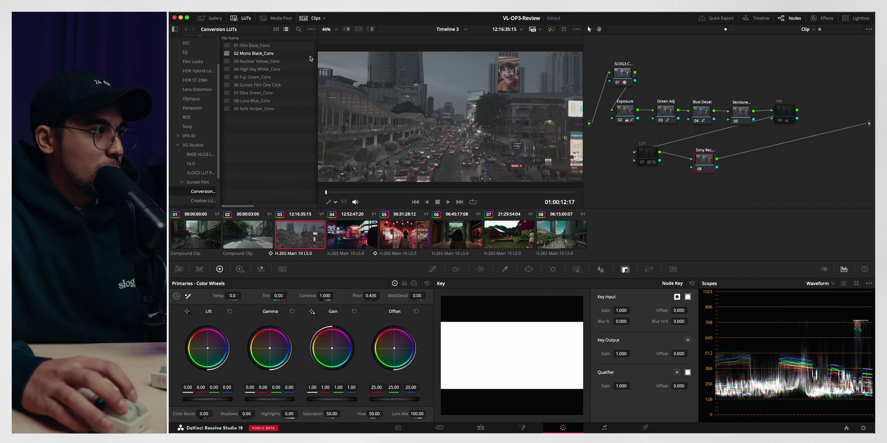
pyautogui.moveTo(280, 104); pyautogui.dragTo(703, 155)
pyautogui.click(246, 18)
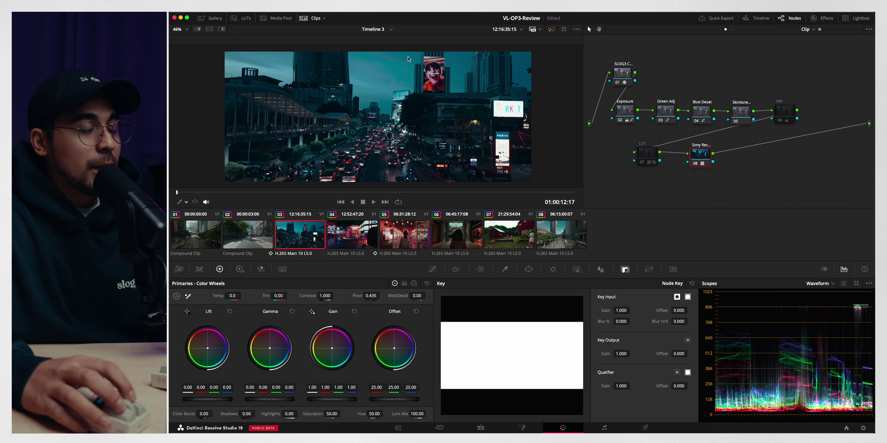
# Bring up the custom curves and reset the grade of clip 03's WB node
pyautogui.click(432, 270)
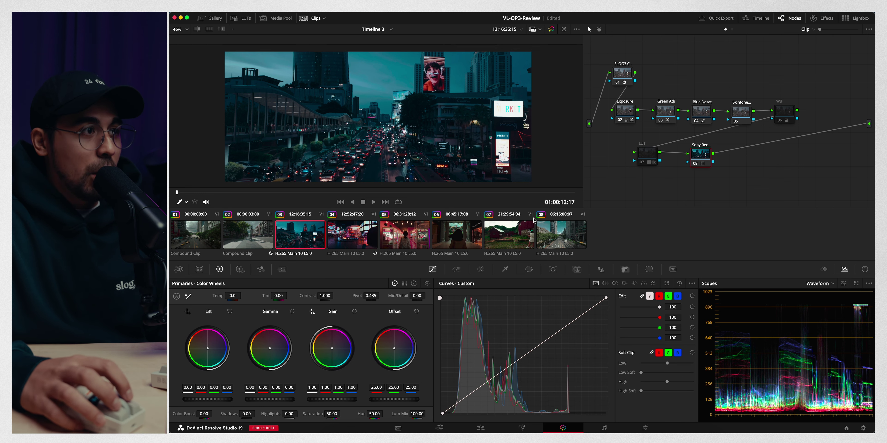
pyautogui.click(631, 110)
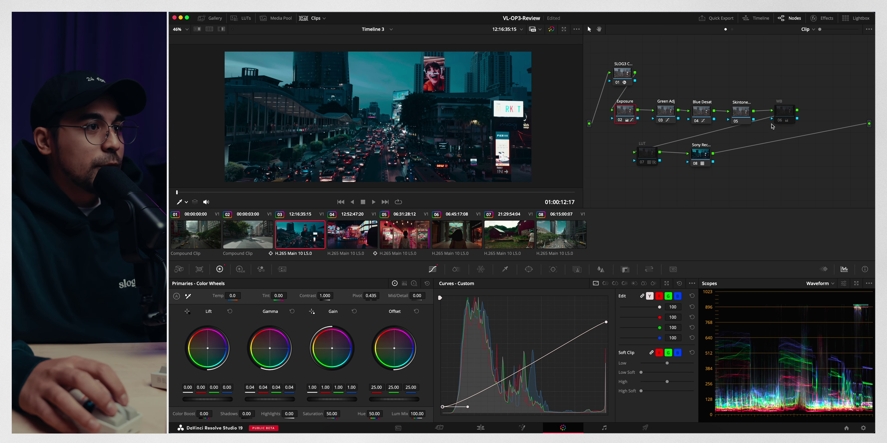
pyautogui.rightClick(788, 116)
pyautogui.click(794, 120)
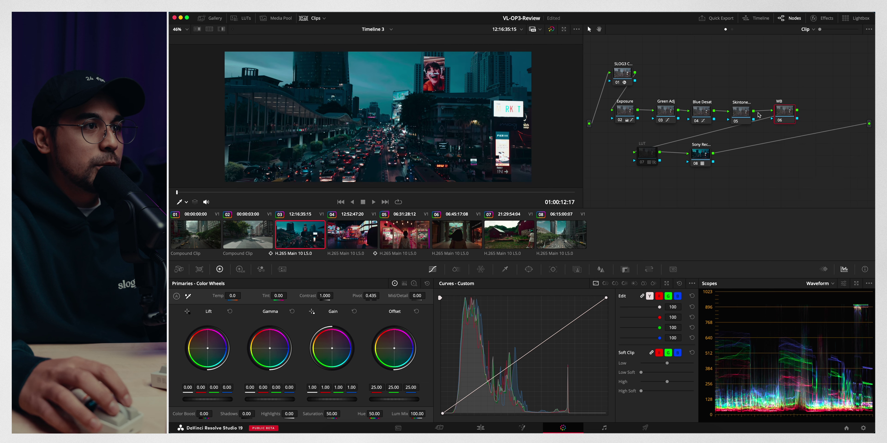
# Disable the Exposure, Green Adj and Blue Desat nodes while keeping WB active, and compare the grade with the bypassed image
pyautogui.moveTo(723, 88)
pyautogui.mouseDown()
pyautogui.moveTo(606, 123)
pyautogui.moveTo(613, 119)
pyautogui.mouseUp()
pyautogui.hotkey('ctrl', 'd')
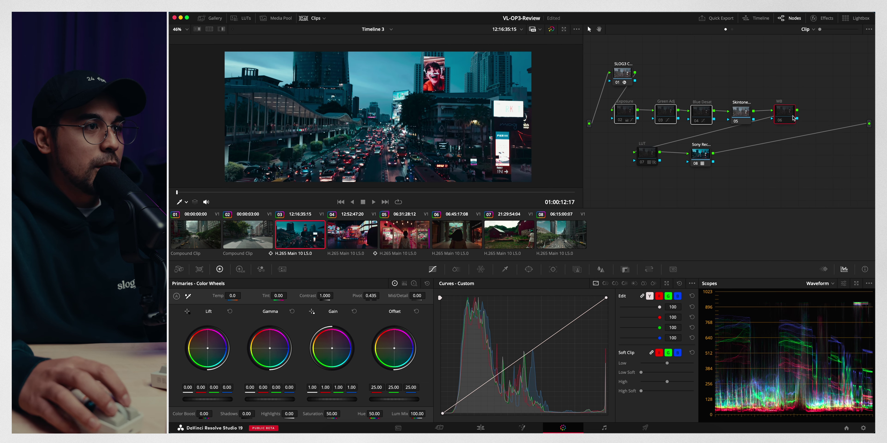
pyautogui.click(779, 120)
pyautogui.click(789, 125)
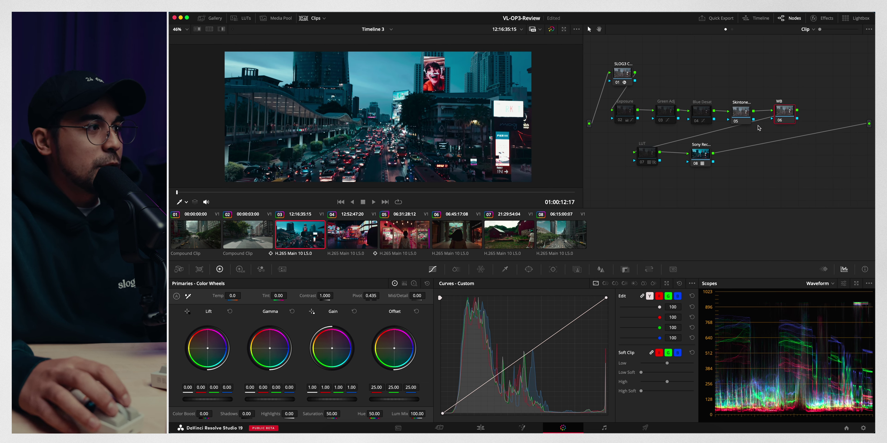
pyautogui.hotkey('shift', 'd')
pyautogui.hotkey('shift', 'd')
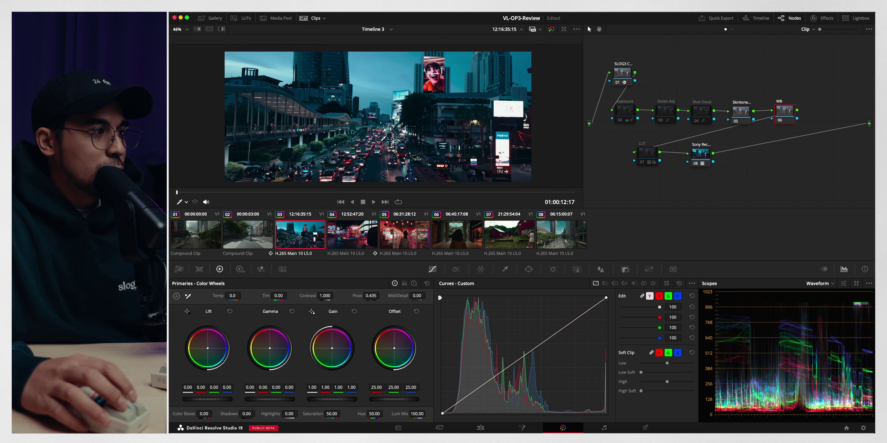
# Set the WB node's temperature to 290 and its tint to 4.00
pyautogui.moveTo(233, 295); pyautogui.dragTo(239, 295)
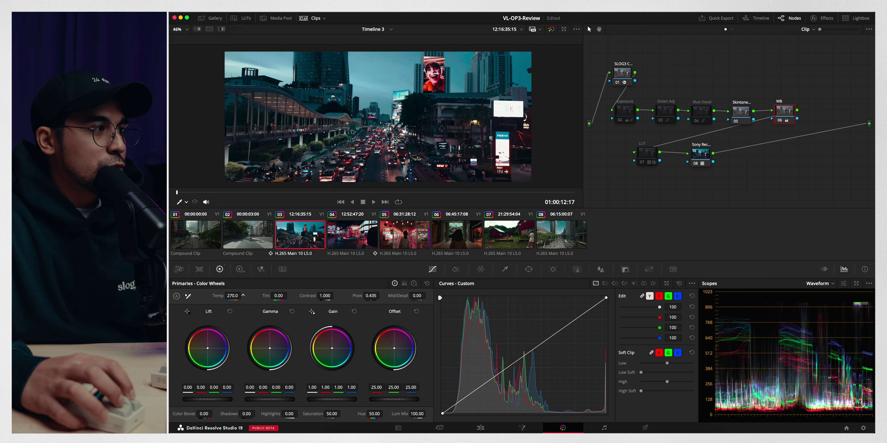
pyautogui.moveTo(278, 295); pyautogui.dragTo(282, 296)
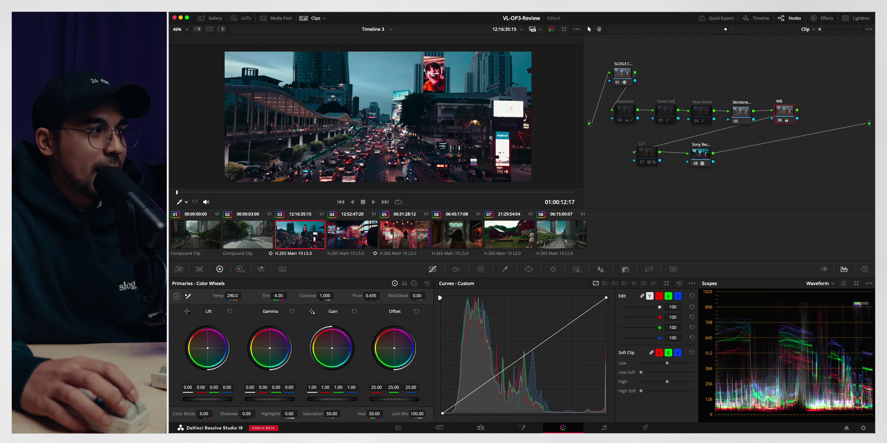
# Re-enable the Exposure node, slightly raise its curve's white point, and nudge its black point down
pyautogui.click(633, 118)
pyautogui.rightClick(633, 118)
pyautogui.click(634, 118)
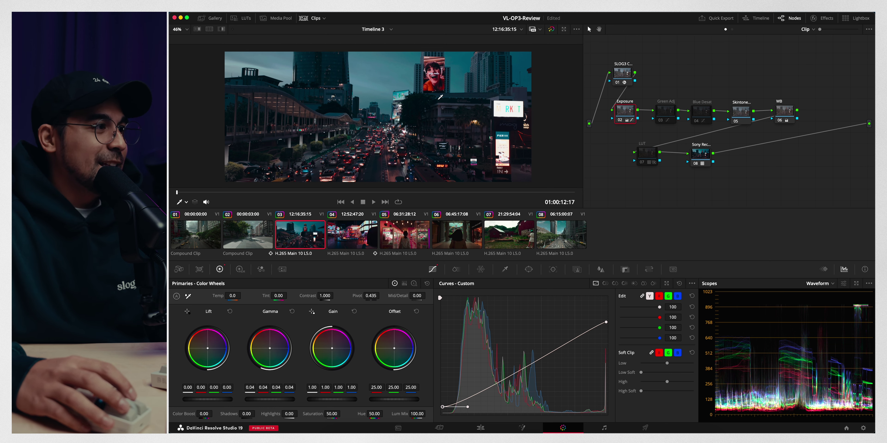
pyautogui.moveTo(606, 322); pyautogui.dragTo(604, 322)
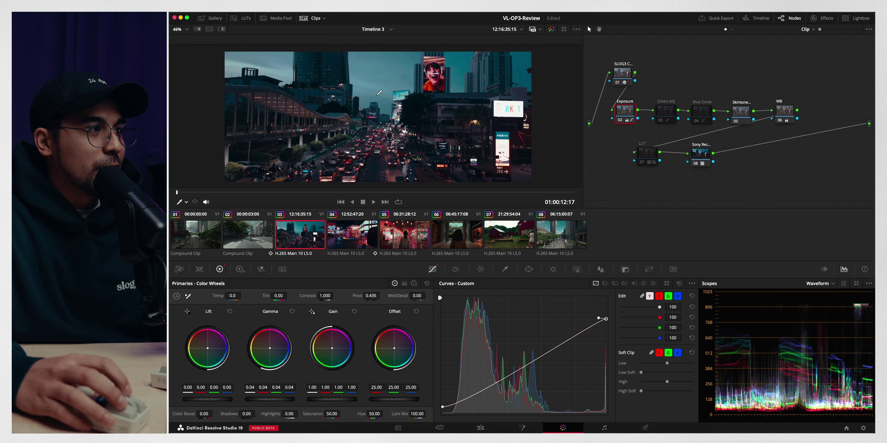
pyautogui.moveTo(443, 407); pyautogui.dragTo(443, 409)
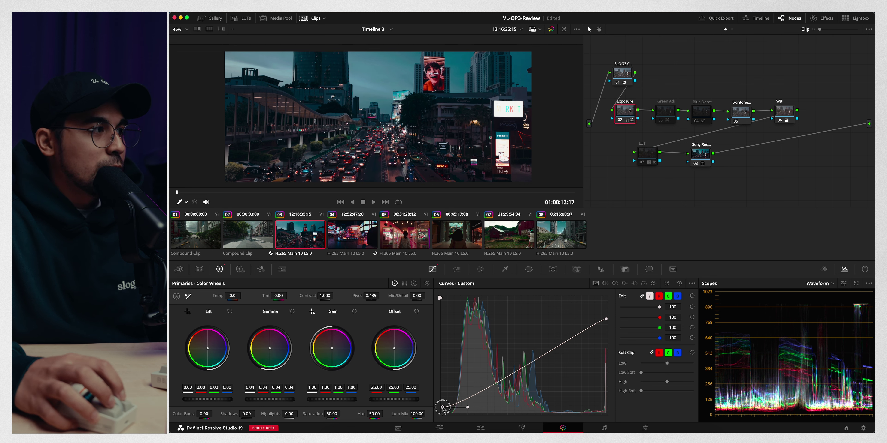
# Re-enable and reset the Green Adj node, and lower the yellow-green point of its Hue Vs Hue curve to a hue rotation of -6.33
pyautogui.hotkey('alt', 'shift', "'")
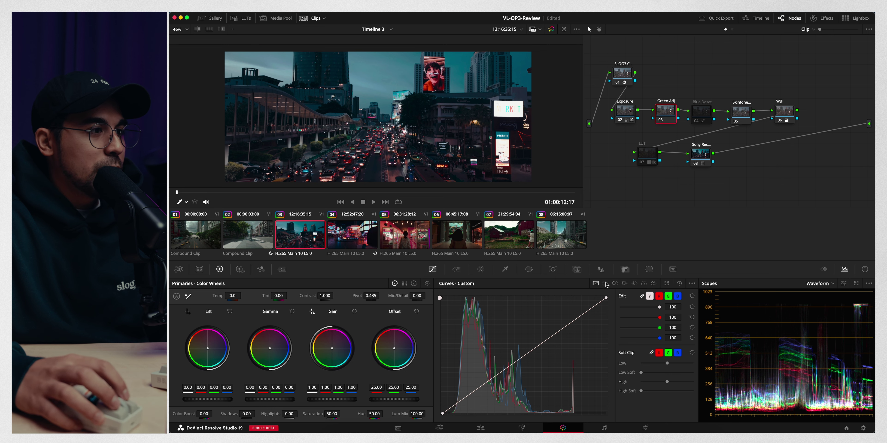
pyautogui.click(614, 283)
pyautogui.click(604, 284)
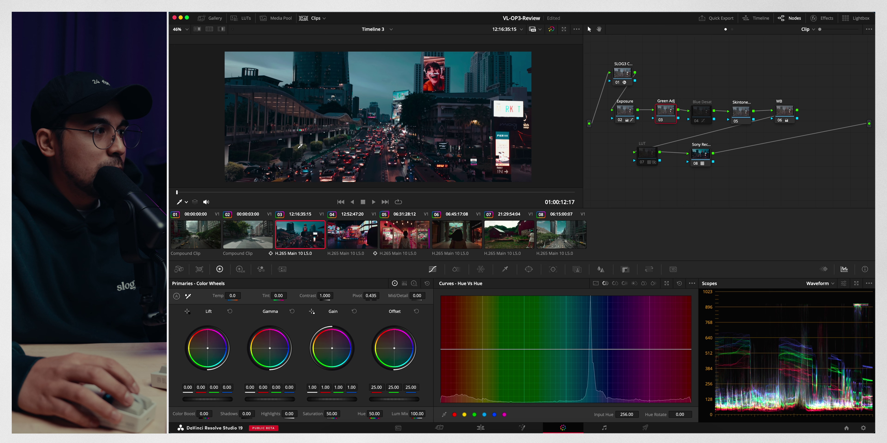
pyautogui.click(468, 350)
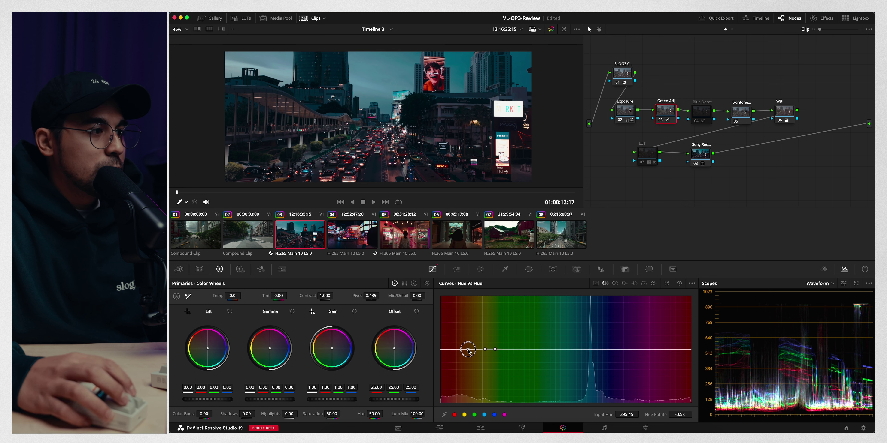
pyautogui.moveTo(495, 349)
pyautogui.mouseDown()
pyautogui.moveTo(513, 350)
pyautogui.moveTo(469, 350)
pyautogui.moveTo(488, 351)
pyautogui.mouseUp()
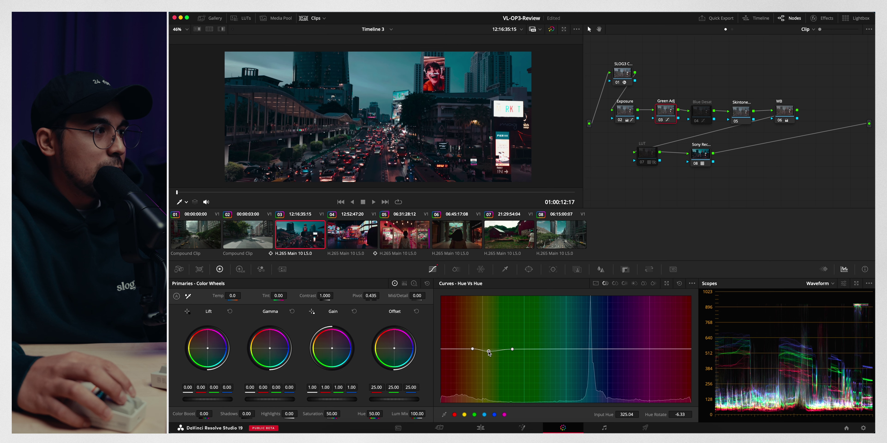
pyautogui.moveTo(489, 352); pyautogui.dragTo(489, 353)
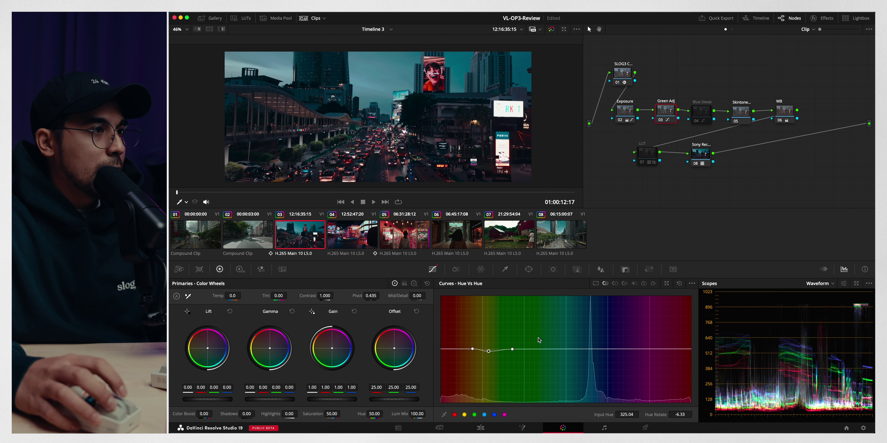
# Re-enable the Blue Desat node, reset its grade, and sample the teal sky as a point on its Hue Vs Sat curve
pyautogui.click(702, 112)
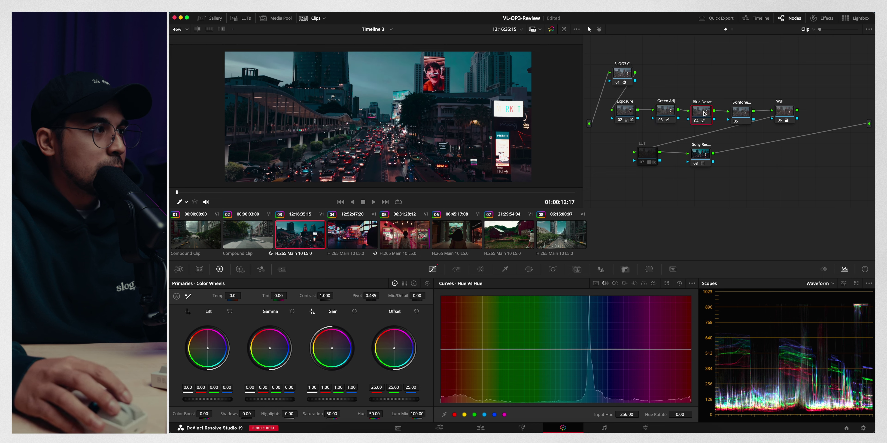
pyautogui.rightClick(707, 115)
pyautogui.click(709, 117)
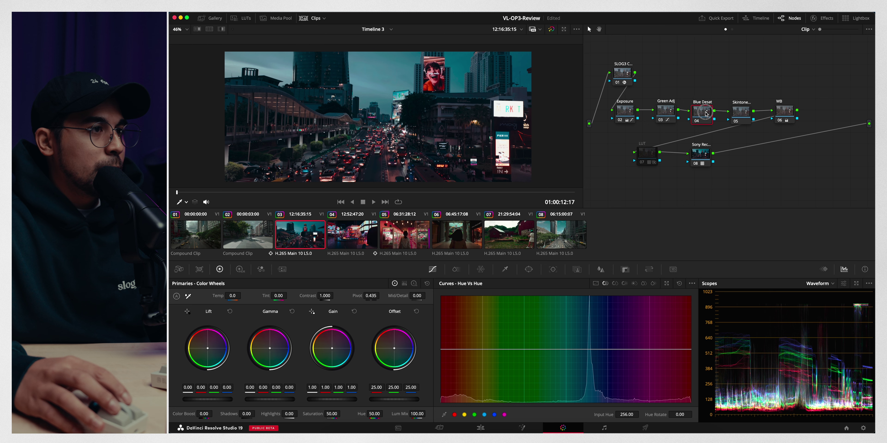
pyautogui.click(614, 283)
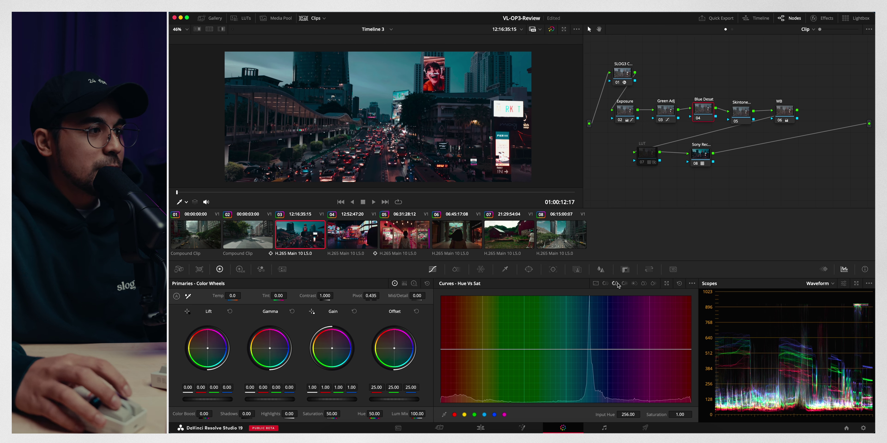
pyautogui.click(376, 73)
pyautogui.press('super+s')
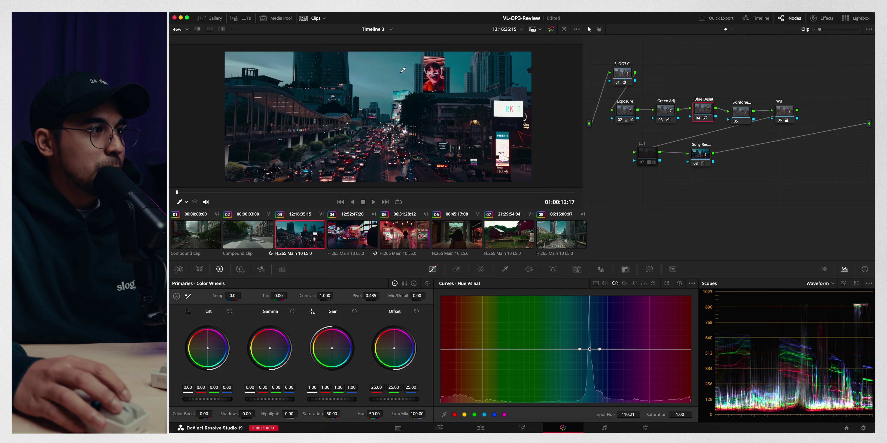
# Widen the sampled blue range on the Hue Vs Sat curve and lower its saturation to 0.96
pyautogui.moveTo(599, 350); pyautogui.dragTo(574, 349)
pyautogui.click(589, 350)
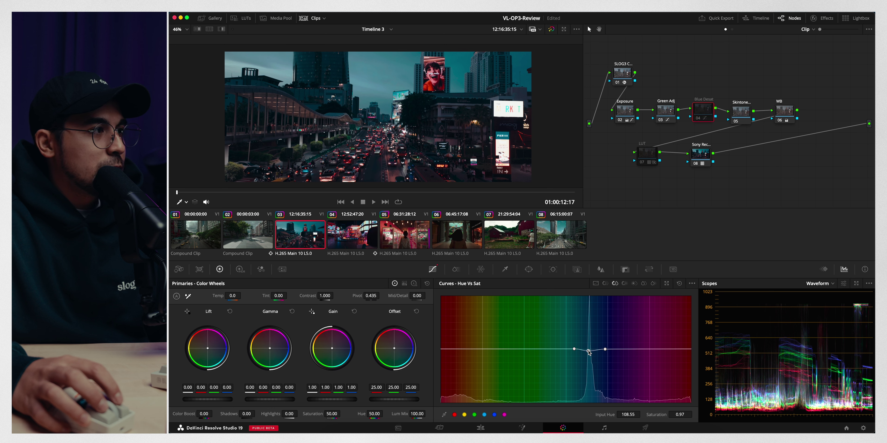
pyautogui.moveTo(589, 351); pyautogui.dragTo(589, 368)
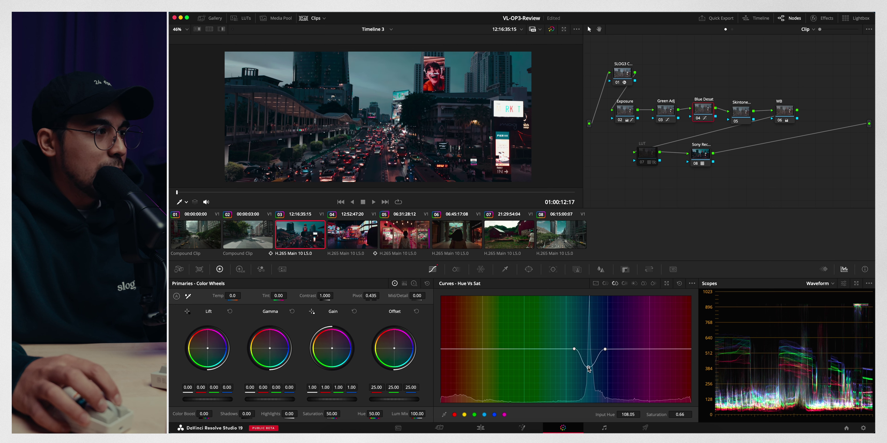
pyautogui.moveTo(589, 369); pyautogui.dragTo(590, 353)
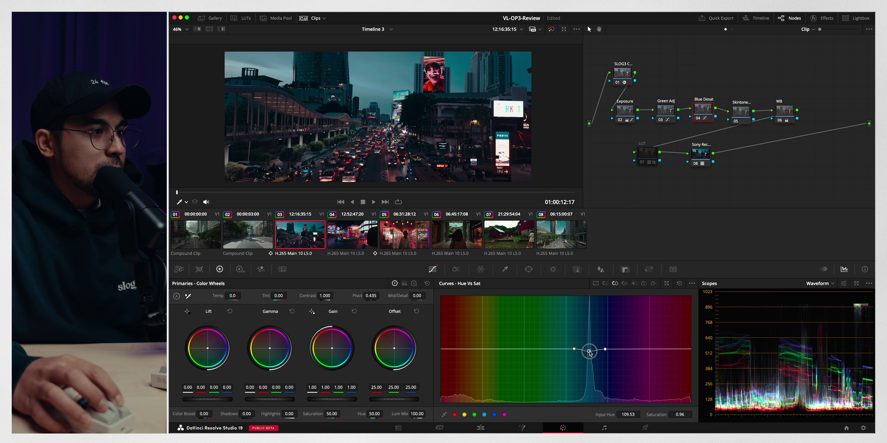
# Shift the WB and Skintone nodes along and insert a new serial node after Blue Desat
pyautogui.click(747, 110)
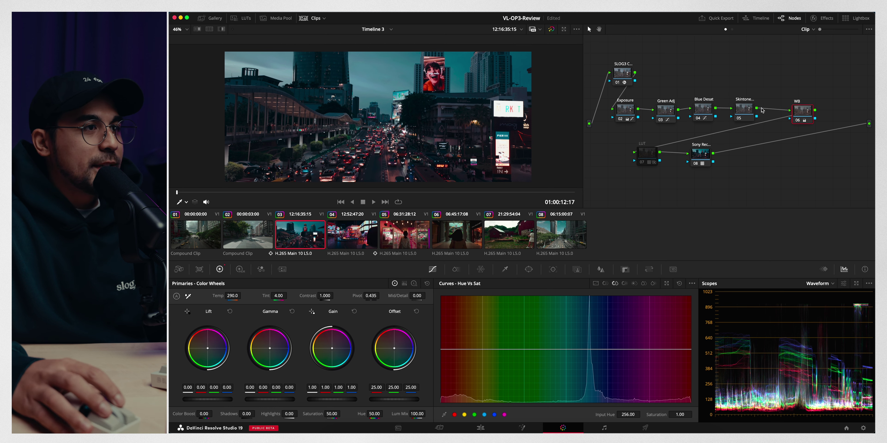
pyautogui.moveTo(747, 109); pyautogui.dragTo(767, 108)
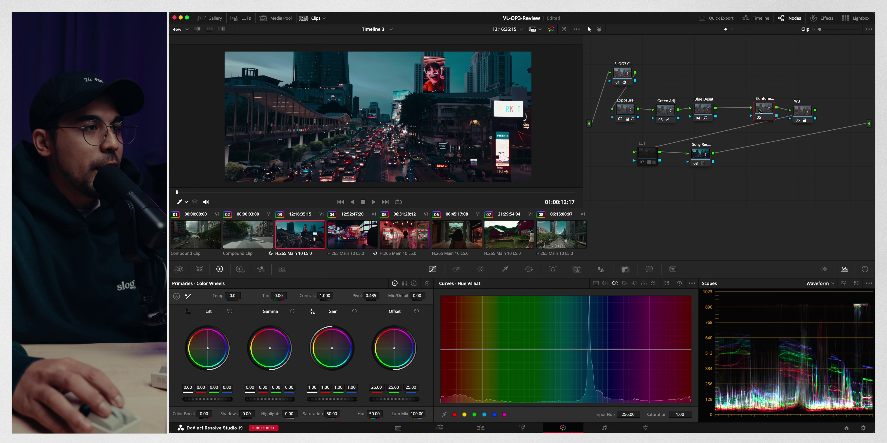
pyautogui.click(705, 110)
pyautogui.hotkey('alt', 's')
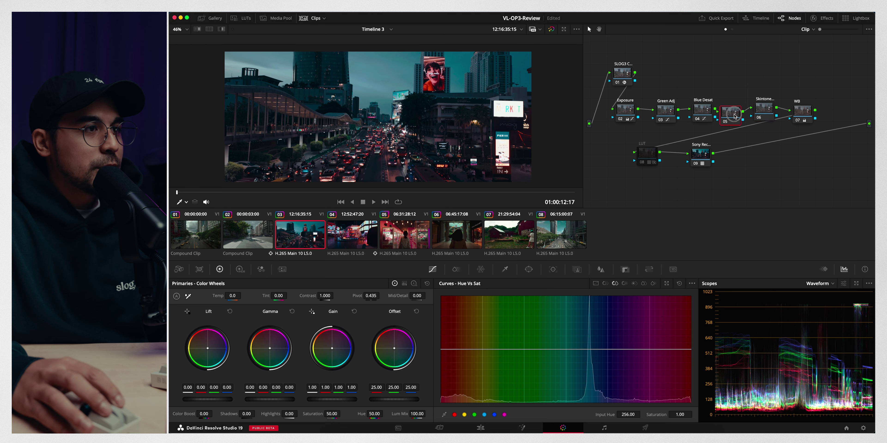
# Try a red adjustment on the new node's Hue Vs Sat curve, and delete that node
pyautogui.moveTo(332, 414); pyautogui.dragTo(349, 411)
pyautogui.hotkey('ctrl', 'z')
pyautogui.moveTo(731, 110)
pyautogui.mouseDown()
pyautogui.moveTo(734, 137)
pyautogui.moveTo(734, 111)
pyautogui.mouseUp()
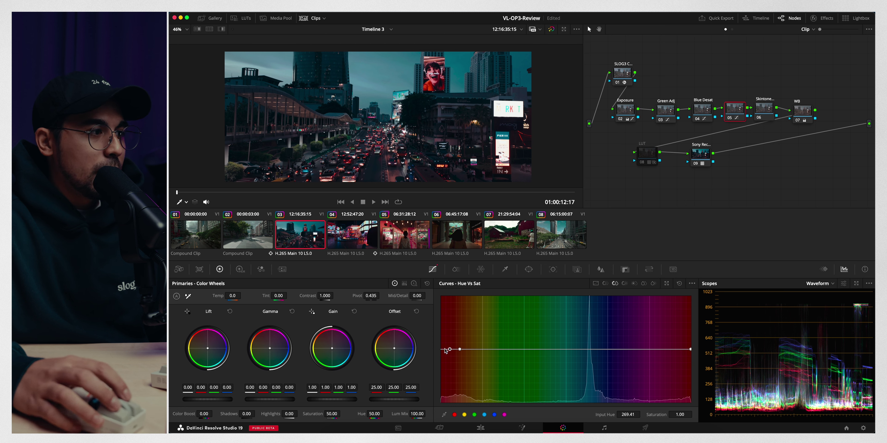
pyautogui.moveTo(451, 350); pyautogui.dragTo(449, 331)
pyautogui.press('Delete')
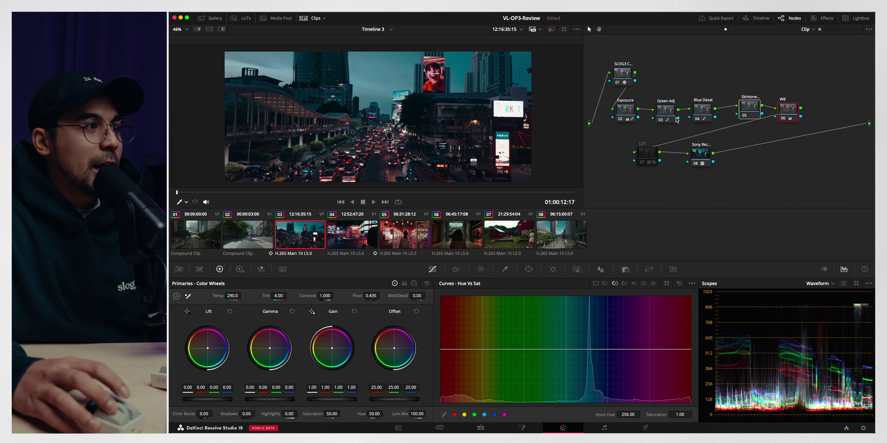
# Append two serial nodes after the Sony Rec node and arrange them in a row beneath the LUT node
pyautogui.click(701, 155)
pyautogui.hotkey('alt', 's')
pyautogui.hotkey('alt', 's')
pyautogui.click(733, 157)
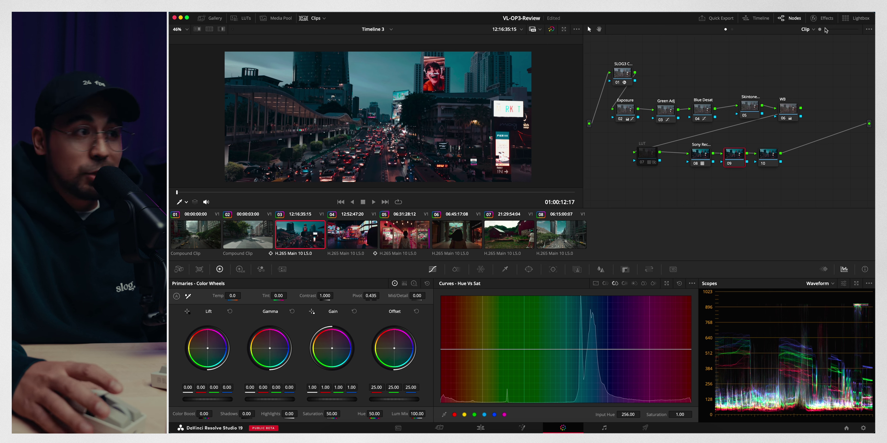
pyautogui.moveTo(730, 164); pyautogui.dragTo(716, 193)
pyautogui.click(711, 200)
# Reset all grades and nodes on clip 04, and apply clip 03's grade to it
pyautogui.click(351, 237)
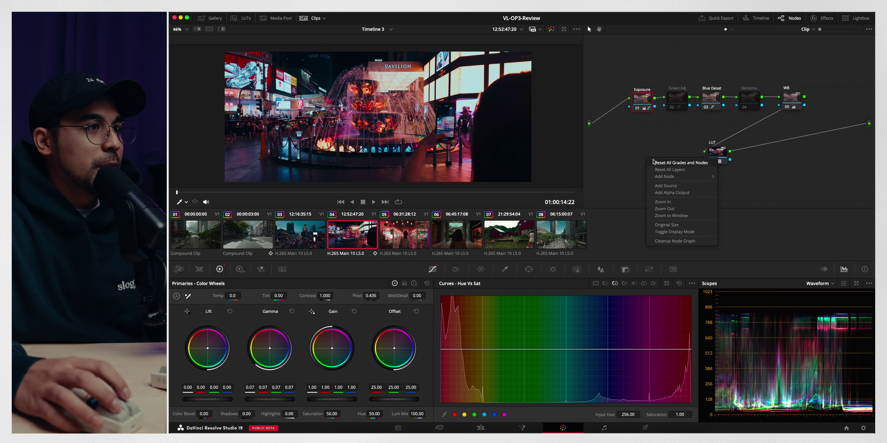
pyautogui.scroll(-1, 381, 151)
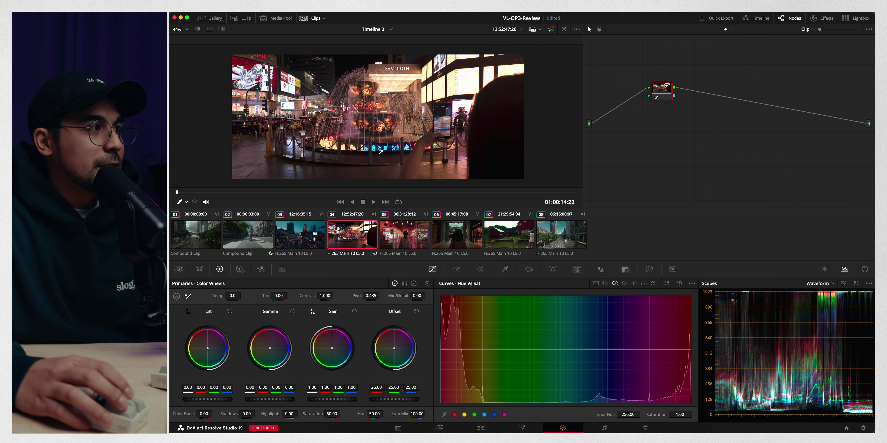
pyautogui.rightClick(317, 243)
pyautogui.click(360, 130)
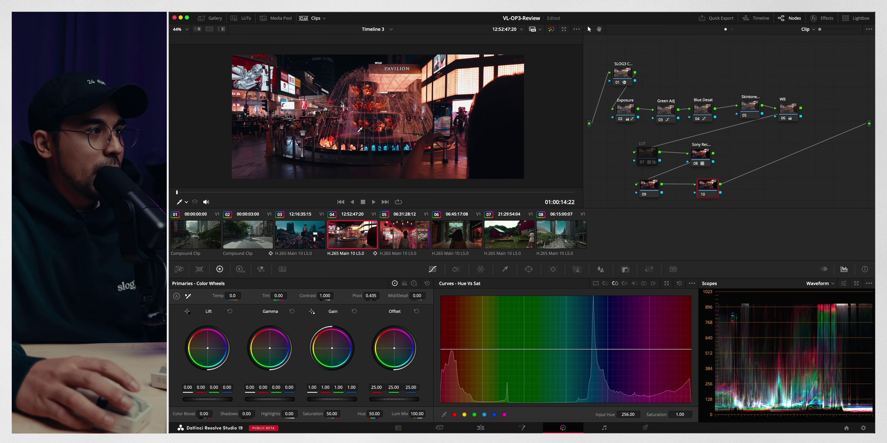
# Set the temperature of clip 04's WB node to -190 and its tint to 8.00
pyautogui.click(700, 159)
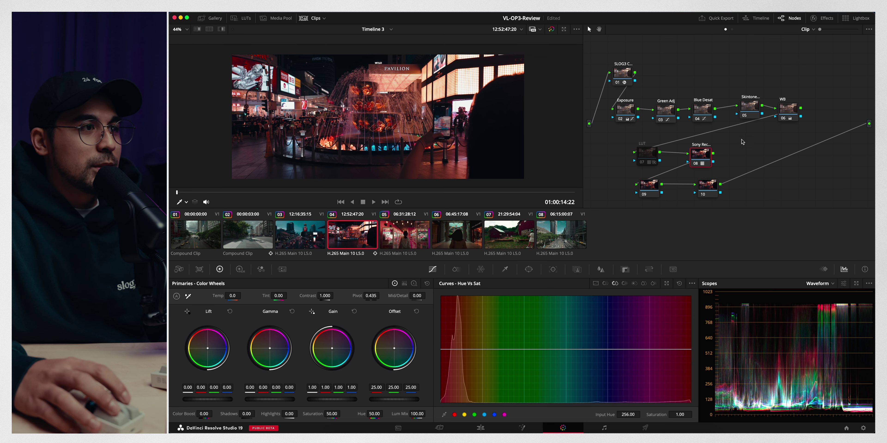
pyautogui.click(788, 109)
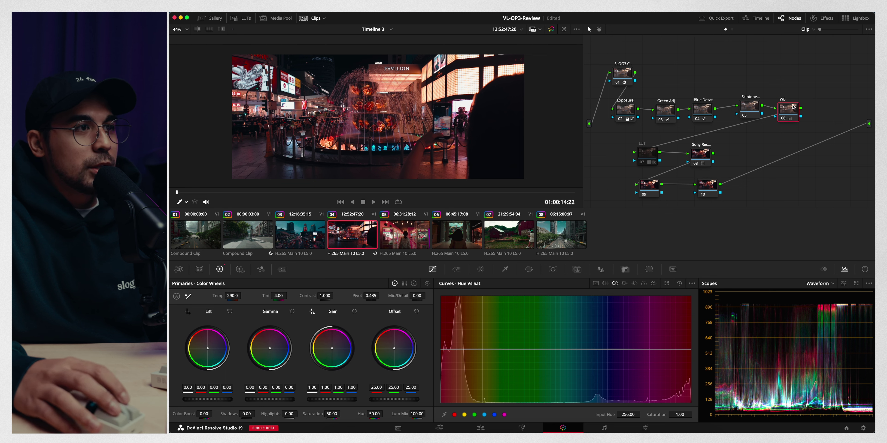
pyautogui.moveTo(788, 109); pyautogui.dragTo(790, 106)
pyautogui.moveTo(232, 296); pyautogui.dragTo(218, 297)
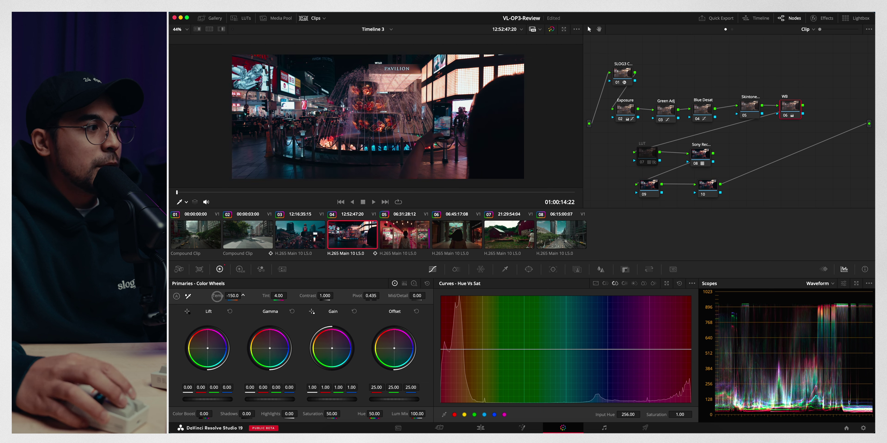
pyautogui.moveTo(276, 296); pyautogui.dragTo(231, 296)
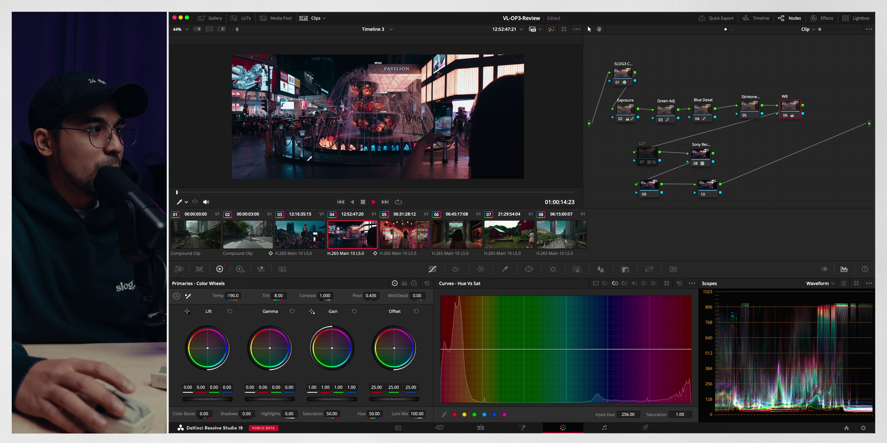
# Play through clip 04 and slightly raise the white point of its Exposure node's custom curve
pyautogui.press('space')
pyautogui.click(625, 112)
pyautogui.click(595, 283)
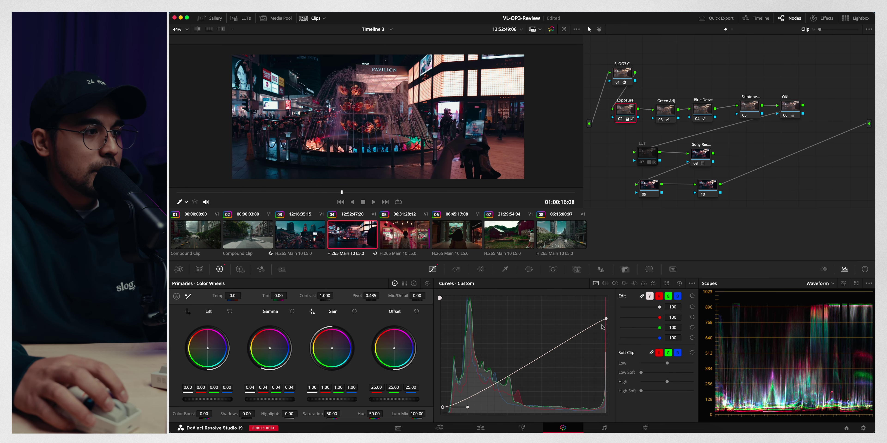
pyautogui.moveTo(607, 320); pyautogui.dragTo(606, 312)
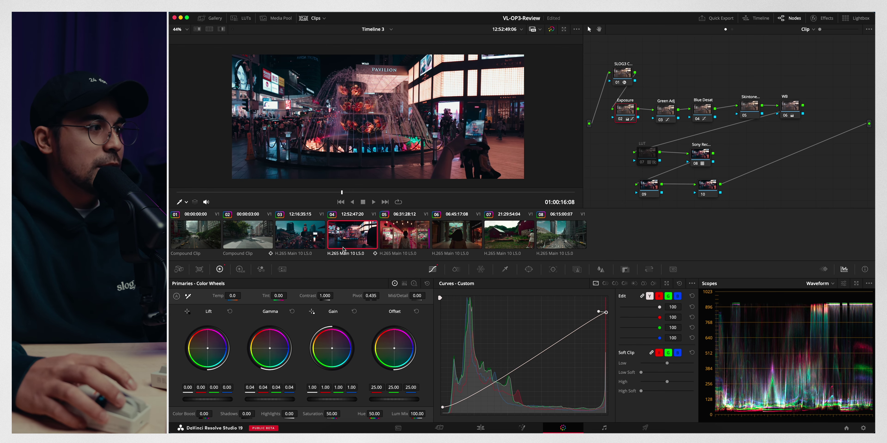
# Bypass clip 05's existing nodes and apply the DJI OSMO Pocket 3 D-Log M to Rec.709 V1 LUT to node 09
pyautogui.click(394, 240)
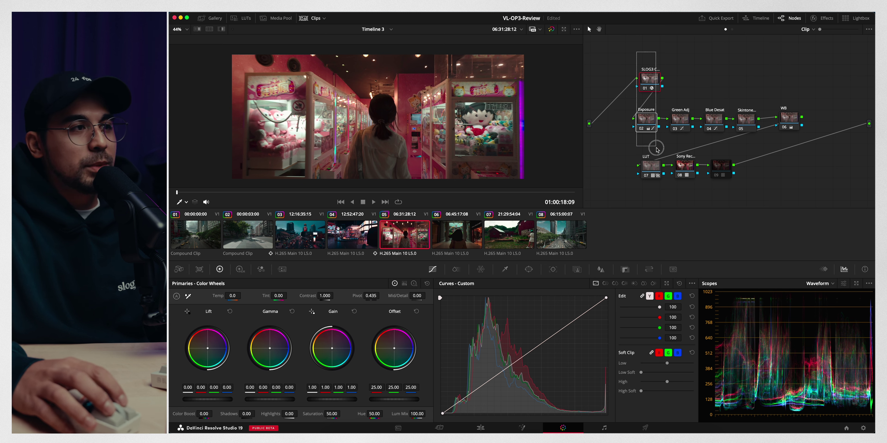
pyautogui.moveTo(722, 176); pyautogui.dragTo(732, 172)
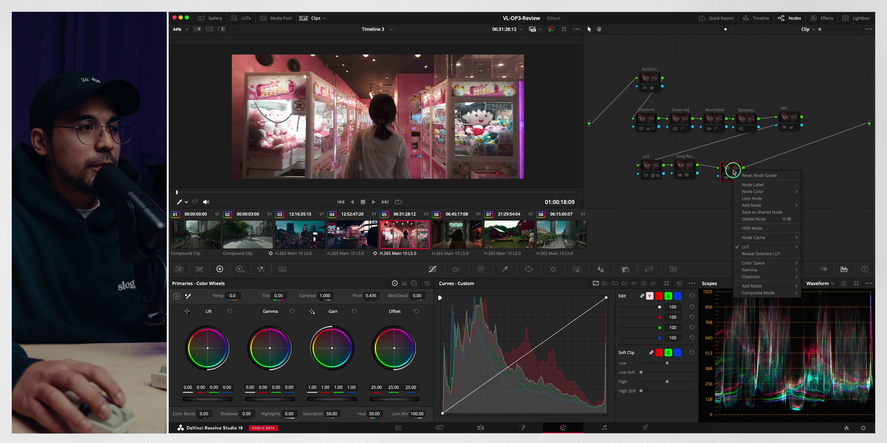
pyautogui.click(243, 19)
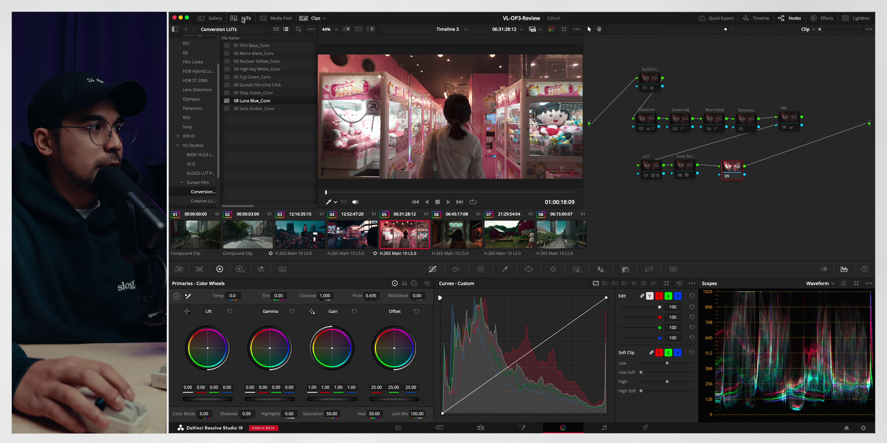
pyautogui.click(197, 53)
pyautogui.doubleClick(282, 45)
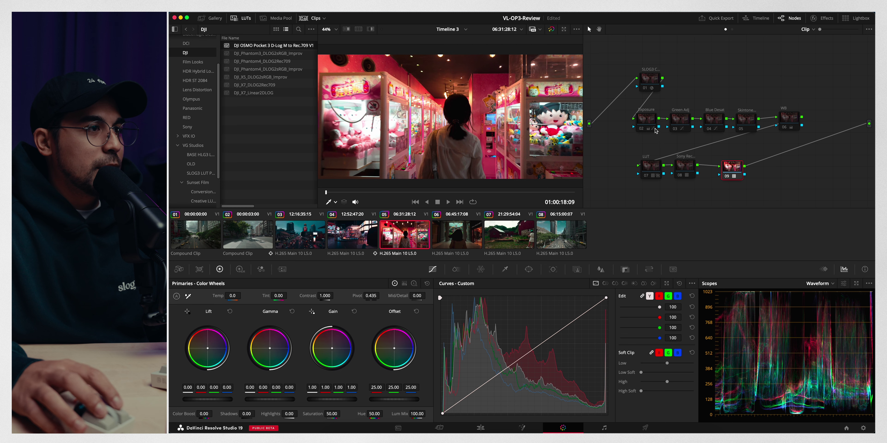
# Insert a serial node before the DJI LUT node, lower its curve's white point, and check the claw-machine highlights with both nodes disabled
pyautogui.hotkey('shift', 's')
pyautogui.click(720, 166)
pyautogui.moveTo(720, 166); pyautogui.dragTo(741, 165)
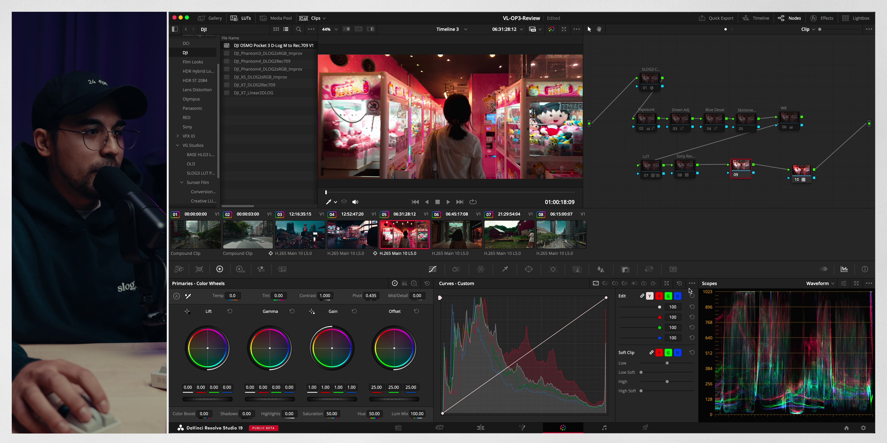
pyautogui.click(606, 299)
pyautogui.moveTo(548, 339); pyautogui.dragTo(606, 342)
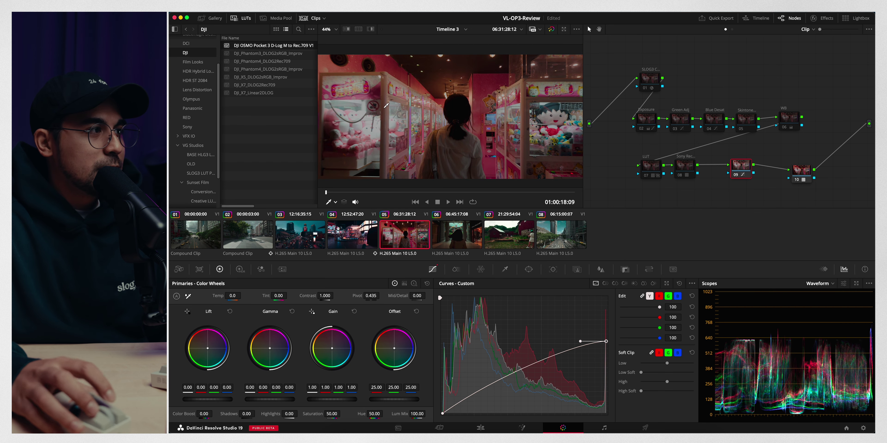
pyautogui.scroll(3, 385, 105)
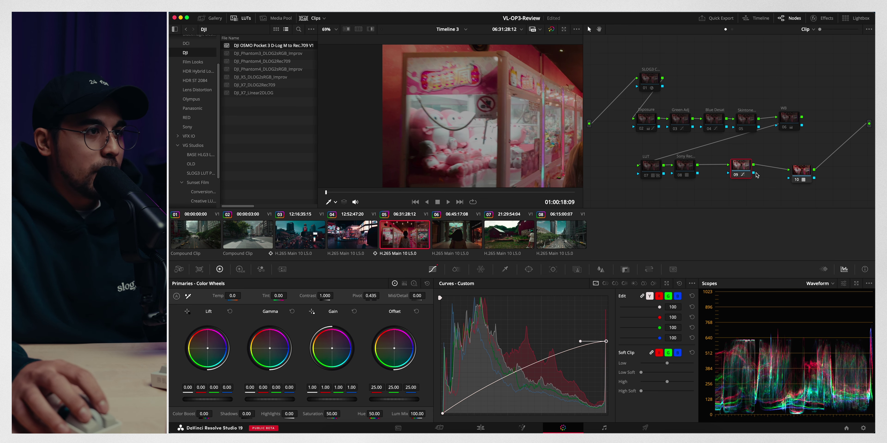
pyautogui.click(799, 172)
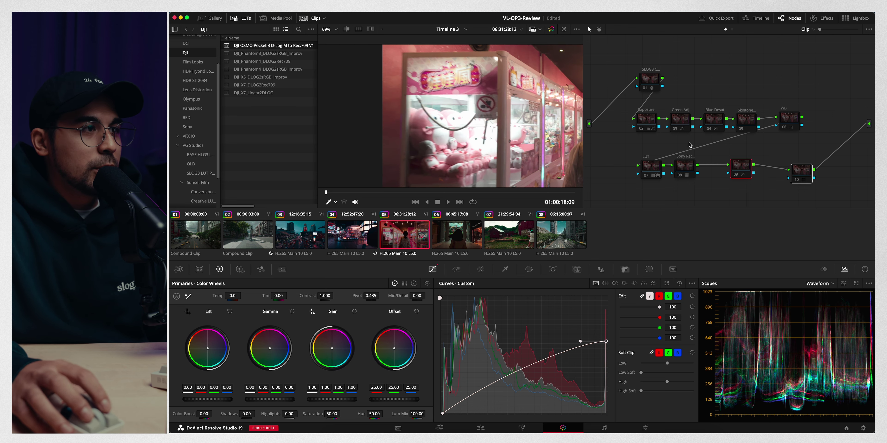
# Compare clip 05's versions side by side in full screen, and return to the single-image viewer with the LUT browser hidden
pyautogui.press('super+f')
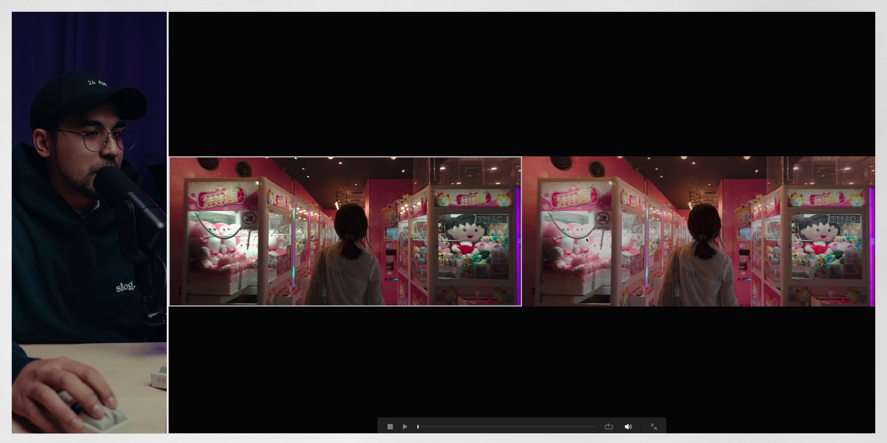
pyautogui.press('Escape')
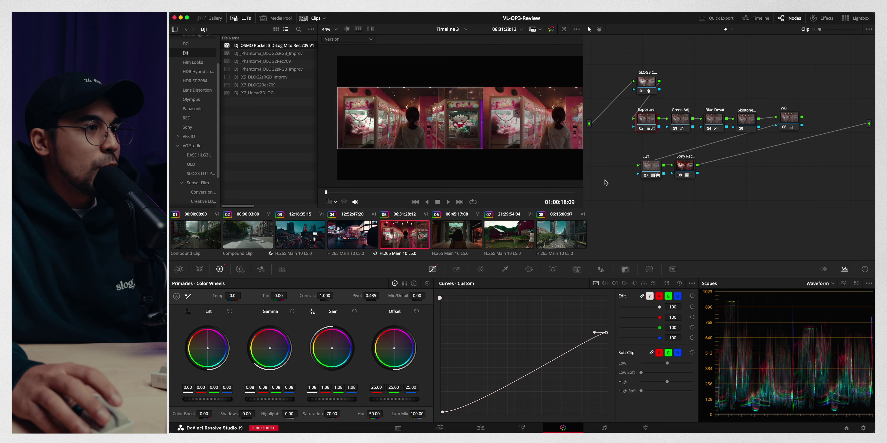
pyautogui.click(358, 28)
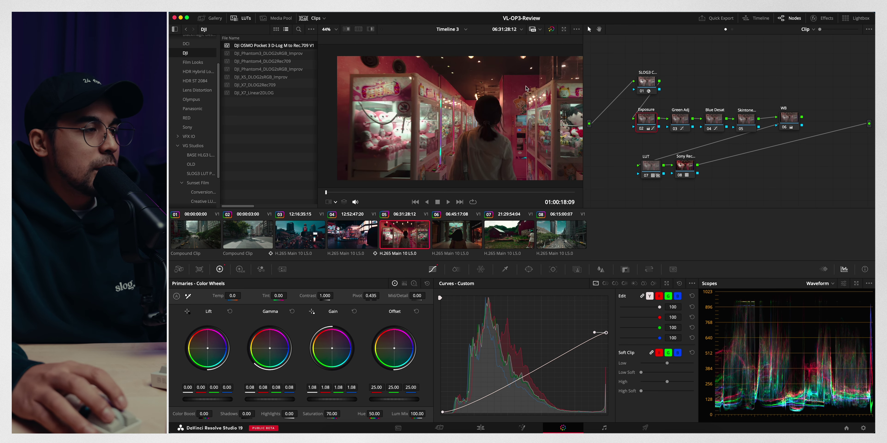
pyautogui.click(241, 18)
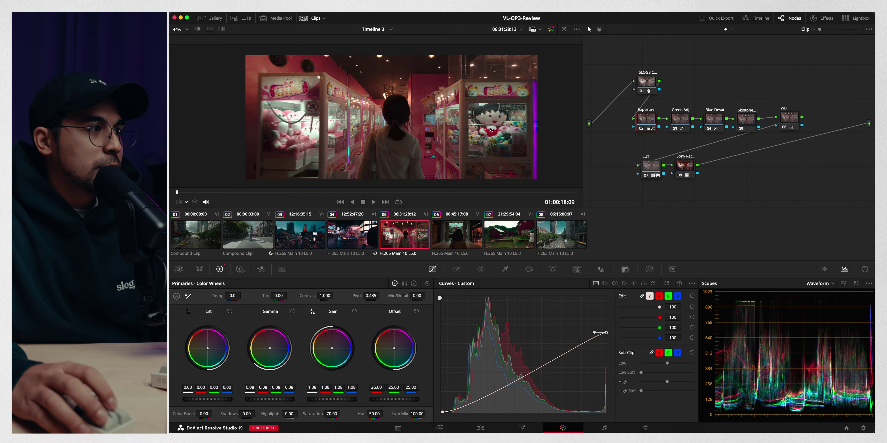